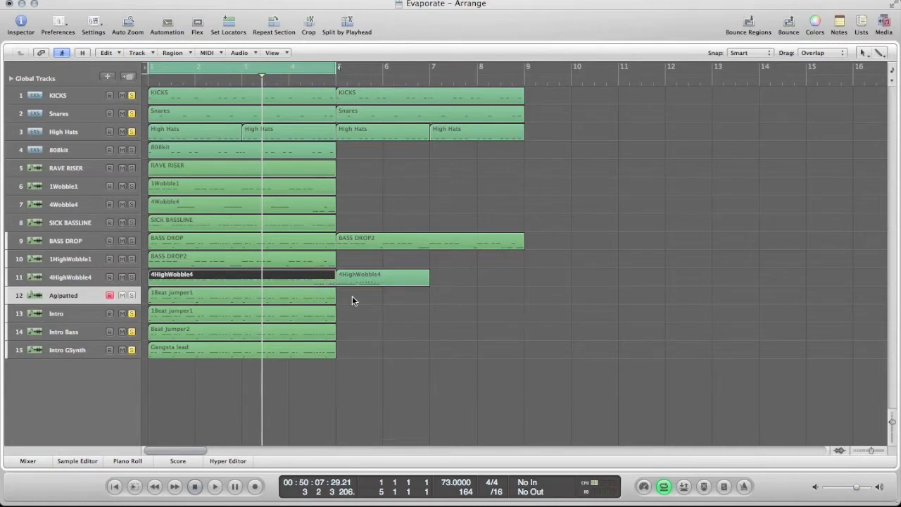
- Turn off solo on the Intro, Intro Bass and Intro GSynth tracks and play the soloed drums from the start with the volume raised
left_click(110, 296)
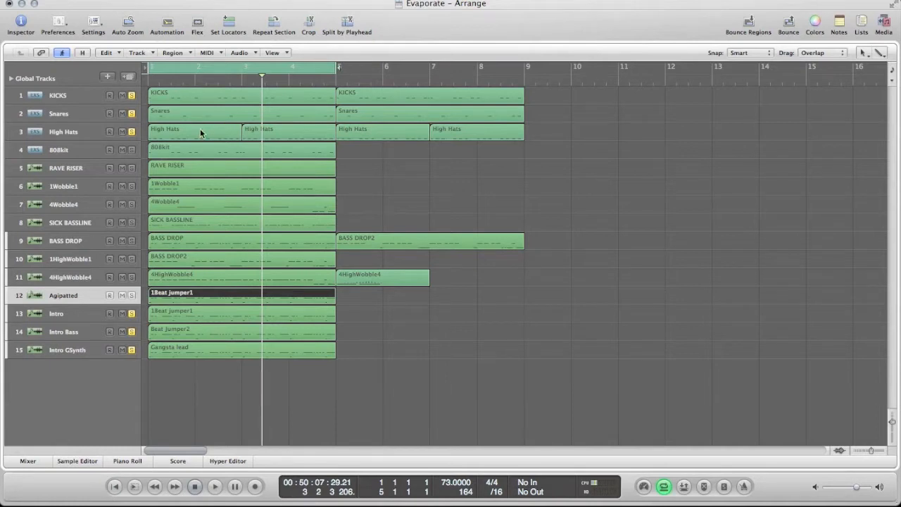
left_click_drag(132, 313, 162, 352)
key("Return")
key("space")
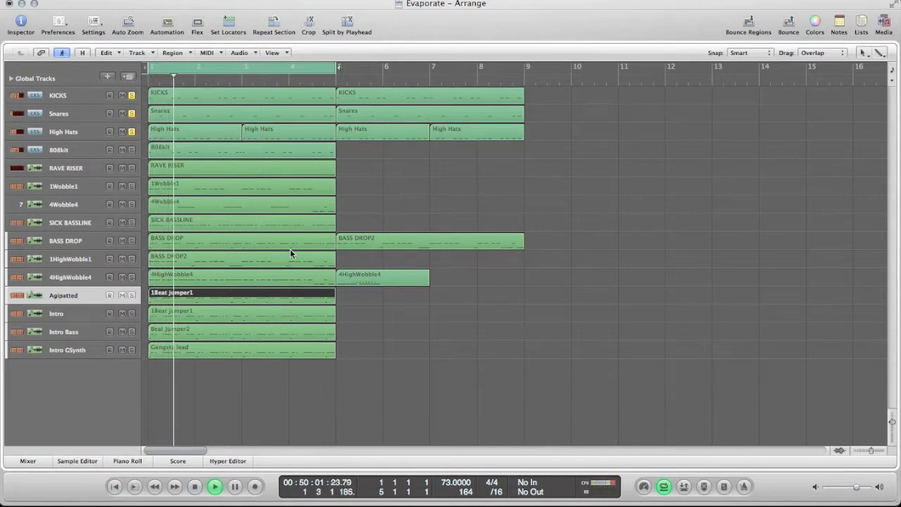
key("XF86AudioRaiseVolume")
key("XF86AudioRaiseVolume")
key("XF86AudioRaiseVolume")
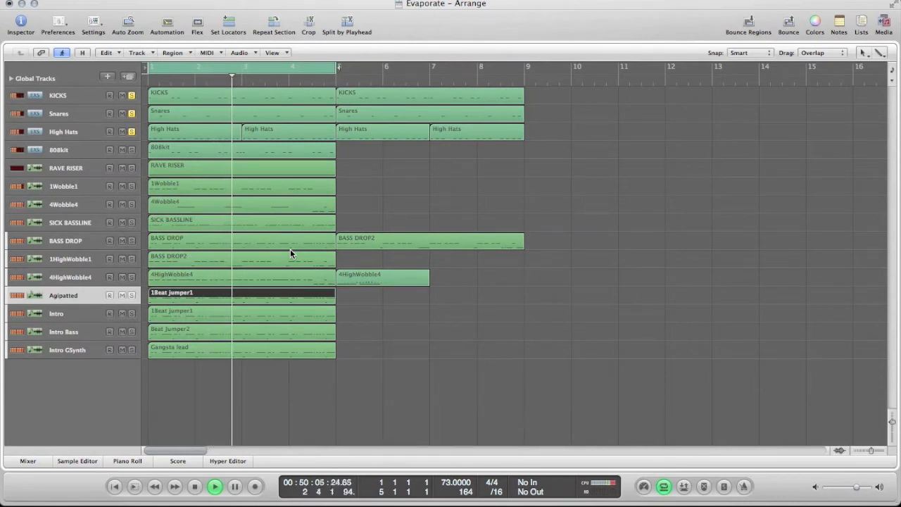
key("space")
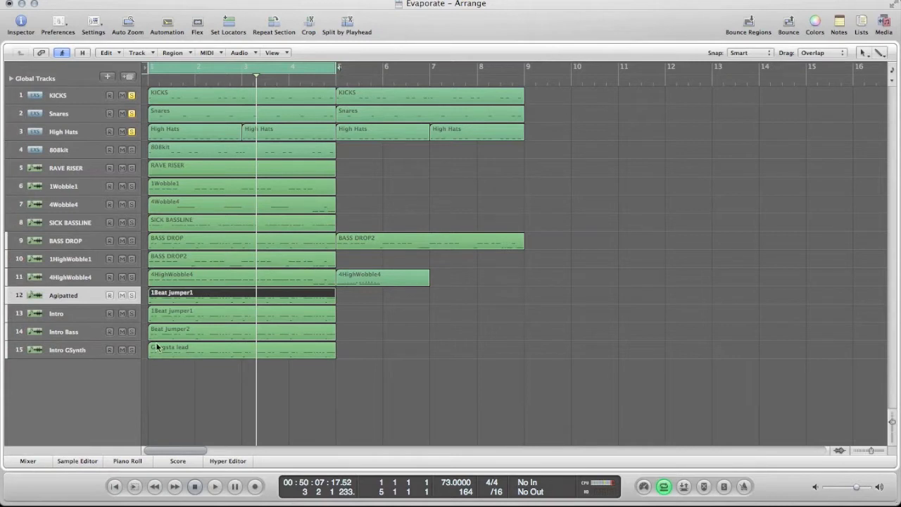
- Step through the Intro, Intro Bass and Intro GSynth tracks in the track list
key("Down")
key("Down")
key("Down")
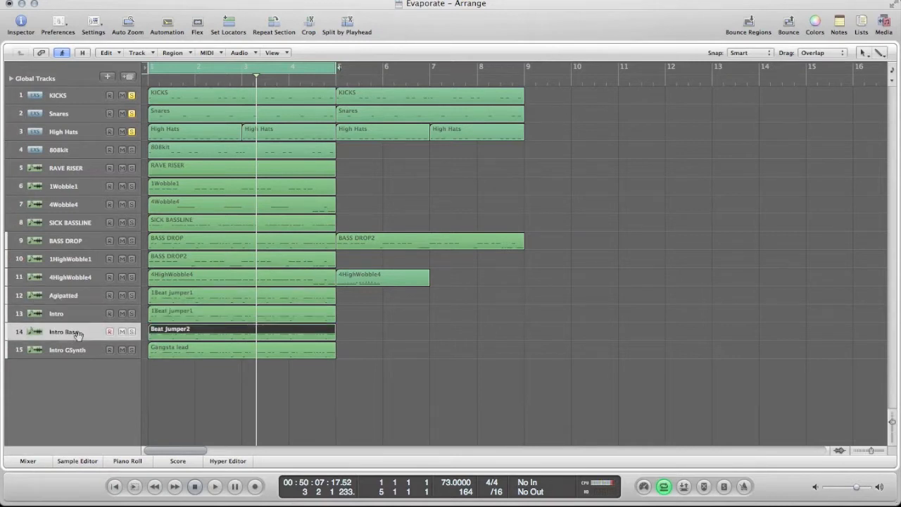
key("Up")
key("Up")
key("Down")
key("Down")
key("Up")
key("Up")
key("Down")
key("Down")
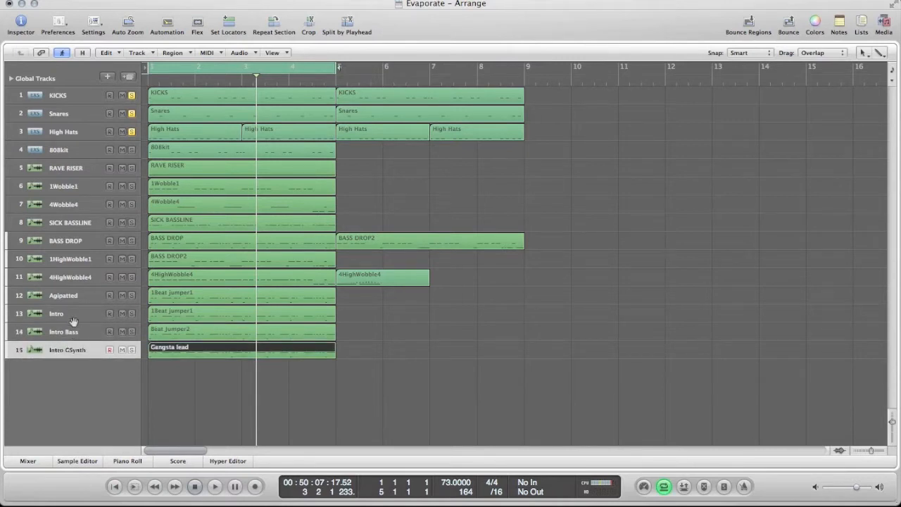
left_click(70, 315)
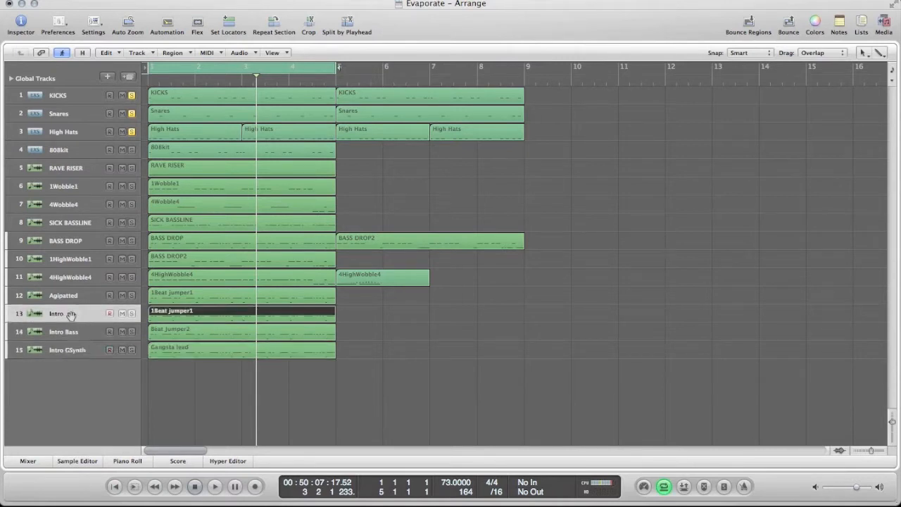
- Solo the Intro GSynth track and play it together with the drums
left_click(81, 350)
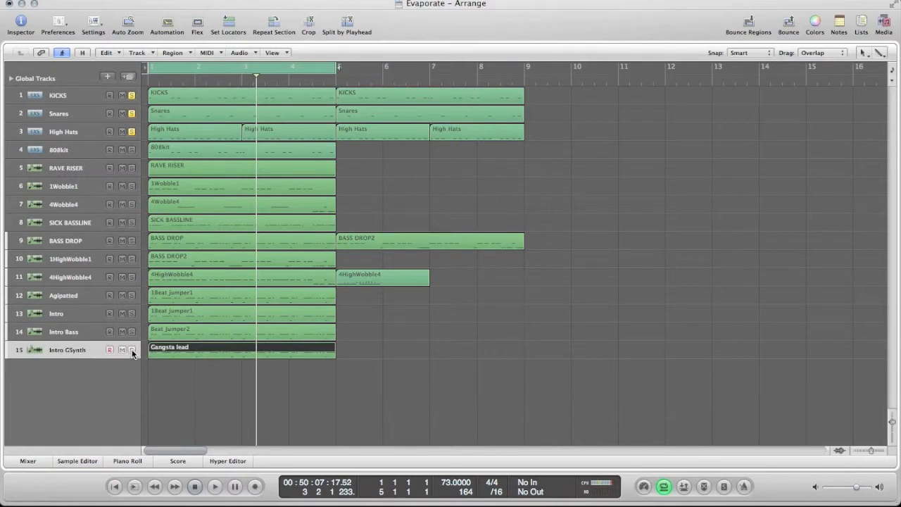
left_click(132, 350)
key("space")
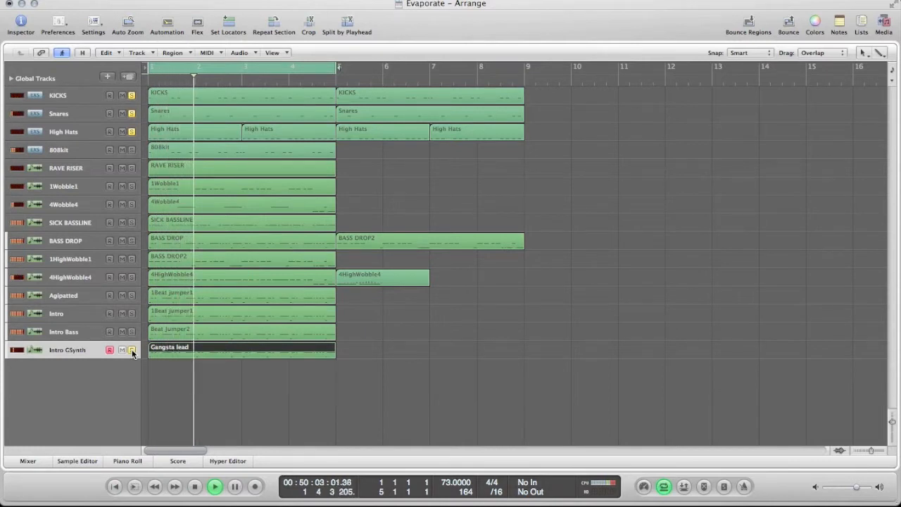
key("space")
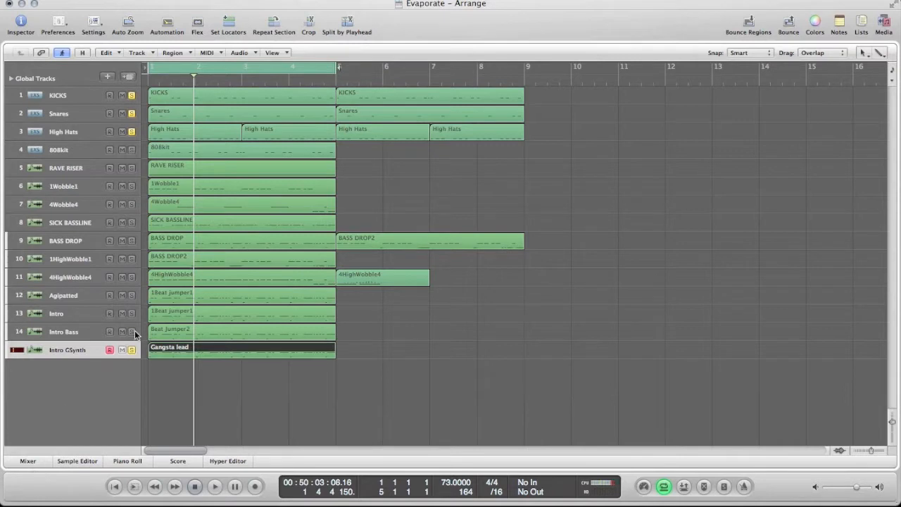
- Solo the Intro Bass track as well and play it with Intro GSynth and the drums from the start
key("Return")
key("space")
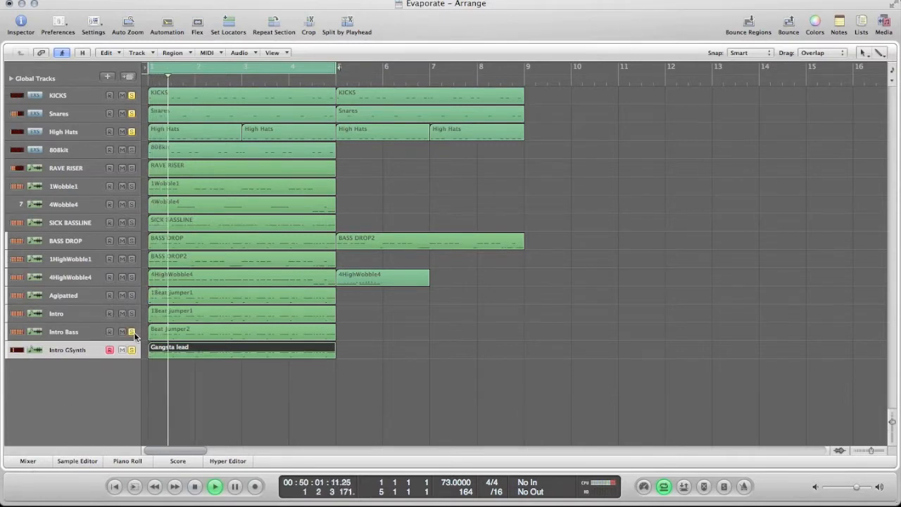
key("space")
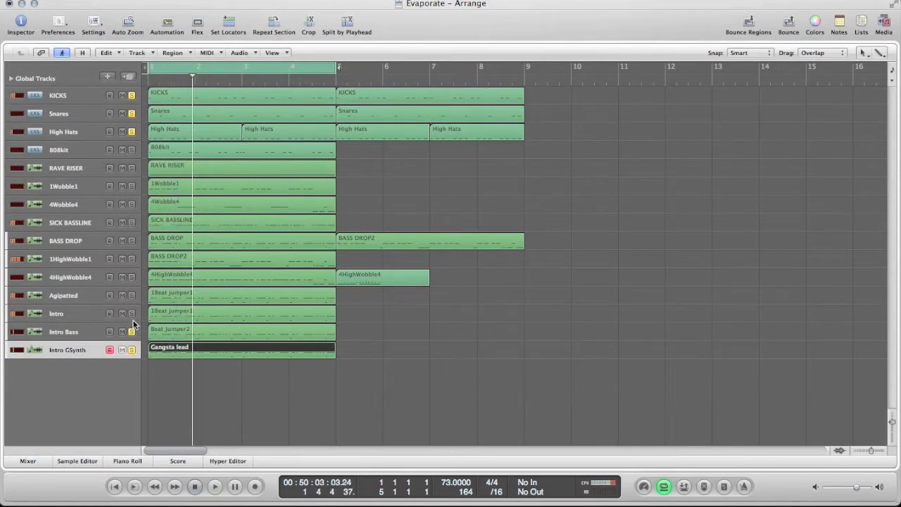
- Solo and select the Intro track, and play all three intro layers together with the drums
left_click(132, 312)
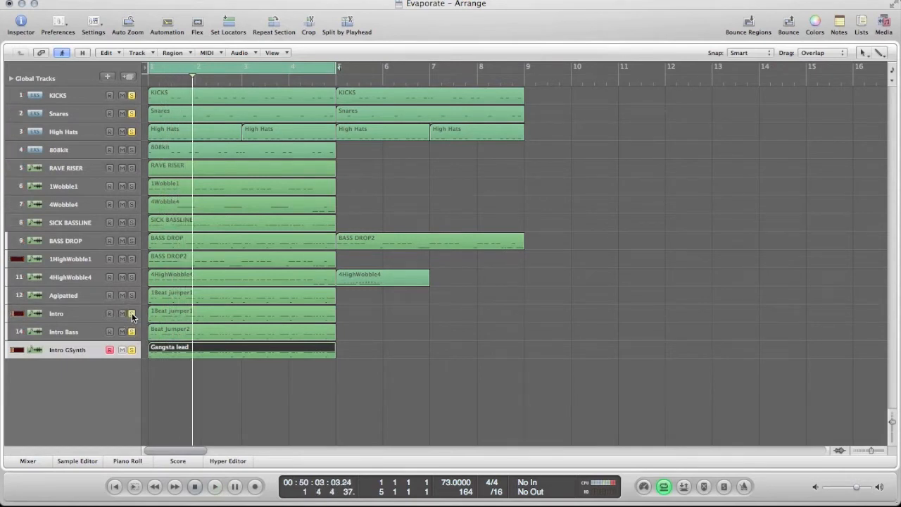
left_click(74, 315)
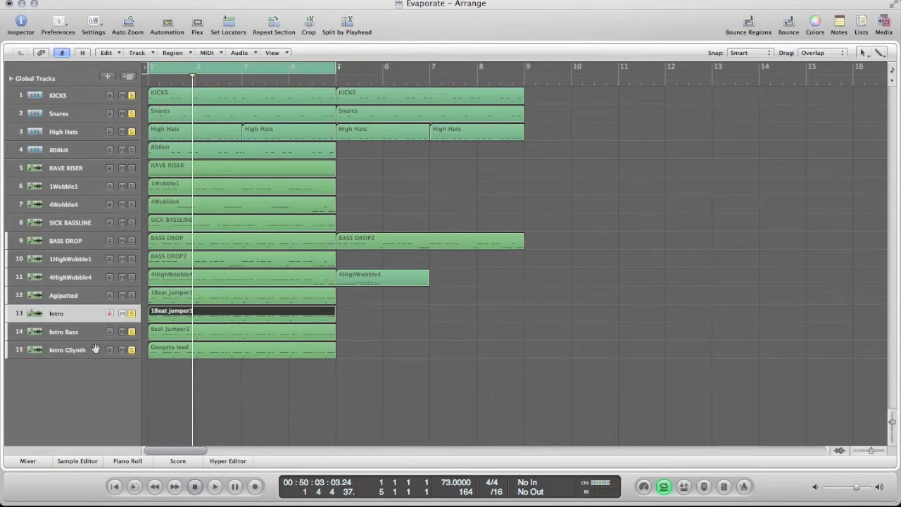
key("space")
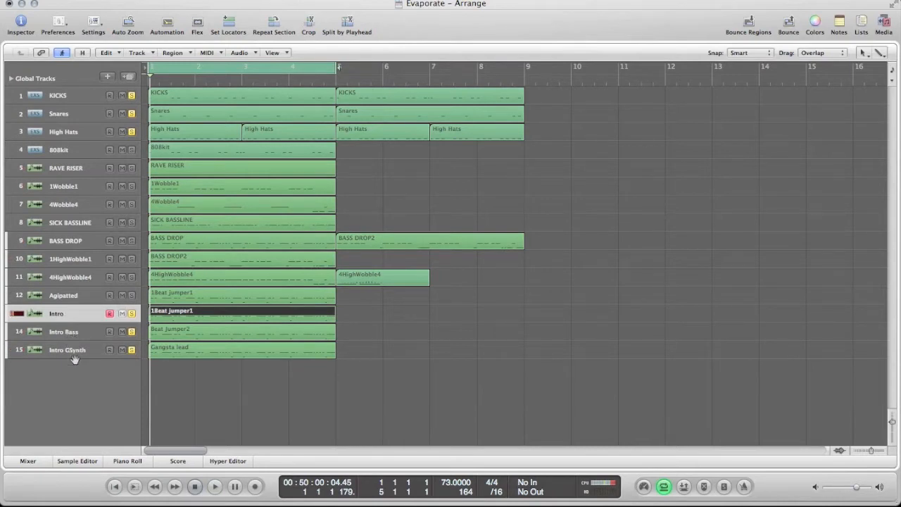
- Rename the Intro track as "Intro Mid"
left_click(68, 314)
left_click(68, 313)
left_click(72, 312)
double_click(73, 313)
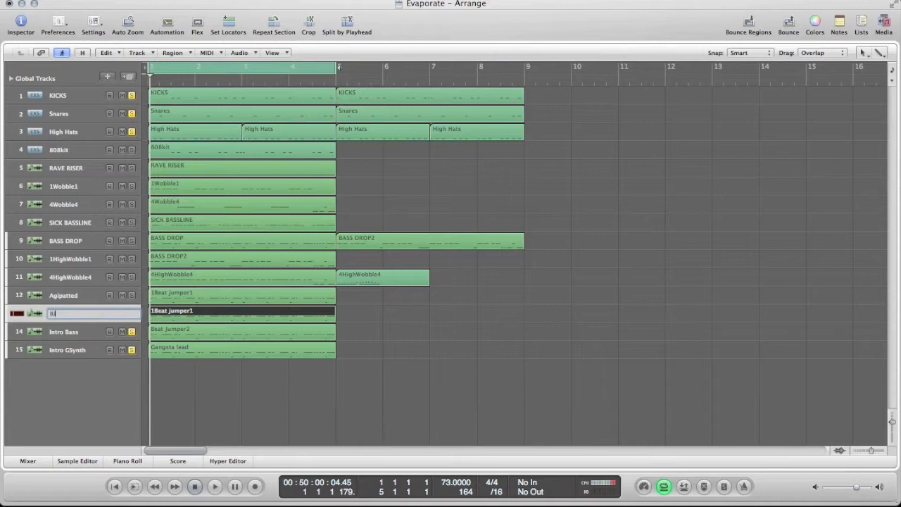
type("Mid")
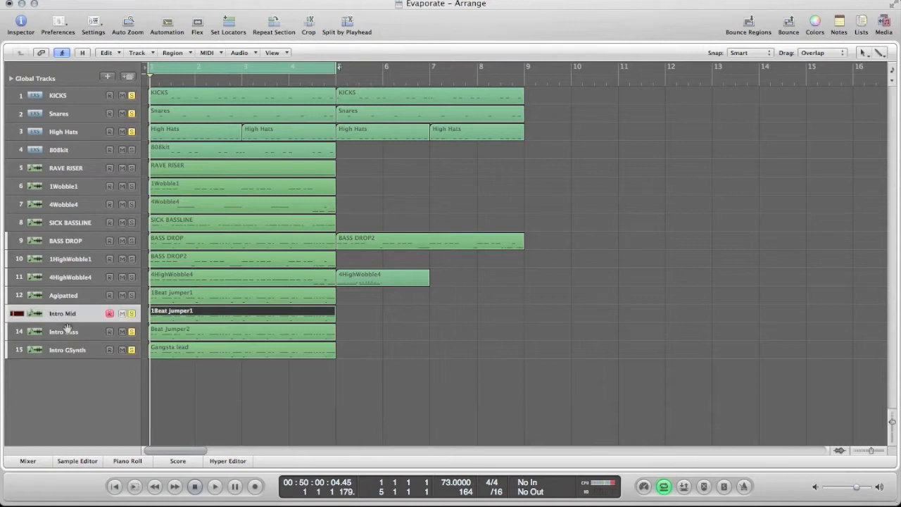
- Keep the name of the Intro Bass track and rename the Intro GSynth track as "Intro High"
left_click(76, 332)
double_click(77, 331)
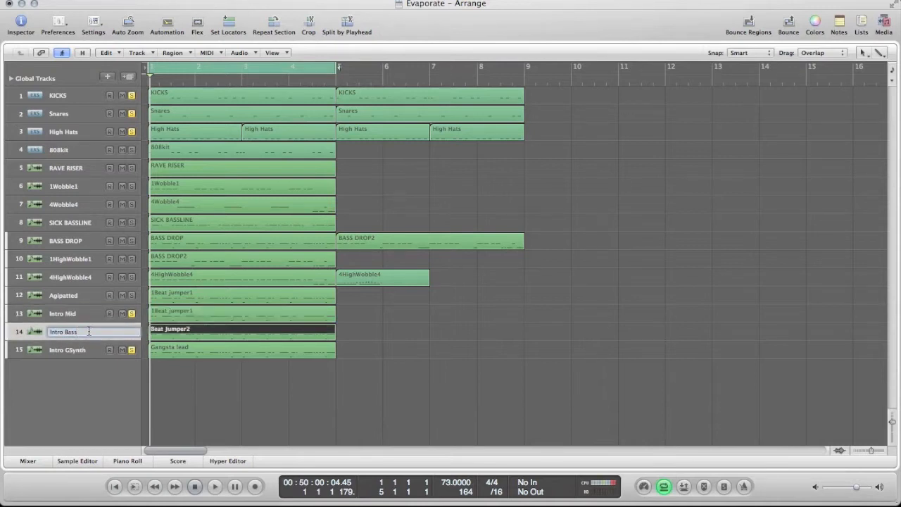
double_click(74, 350)
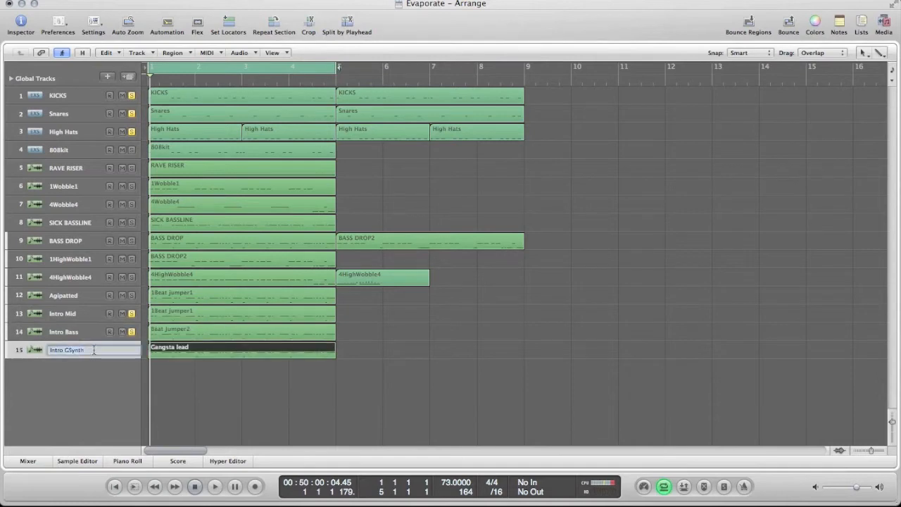
type("H")
key("Return")
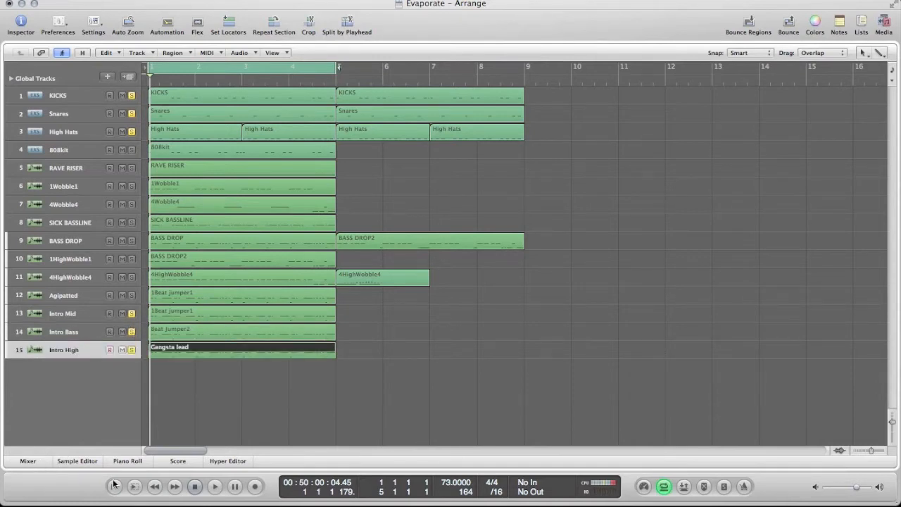
- Show the mixer and open the Channel EQ on the Intro High channel
left_click(39, 461)
scroll(485, 362, "down", 1)
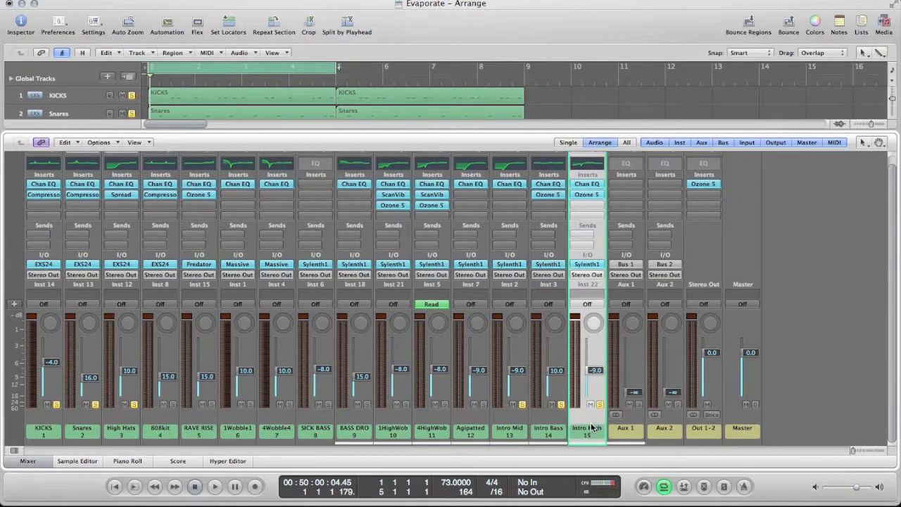
left_click(591, 185)
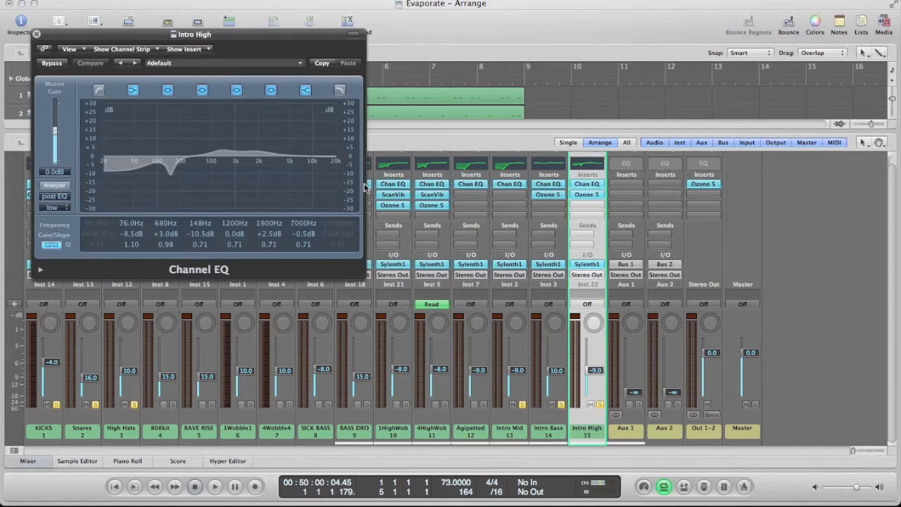
- Set the Channel EQ's high shelf to +3.0 dB at 7800 Hz, then turn on the analyzer and start playback
left_click_drag(299, 158, 302, 151)
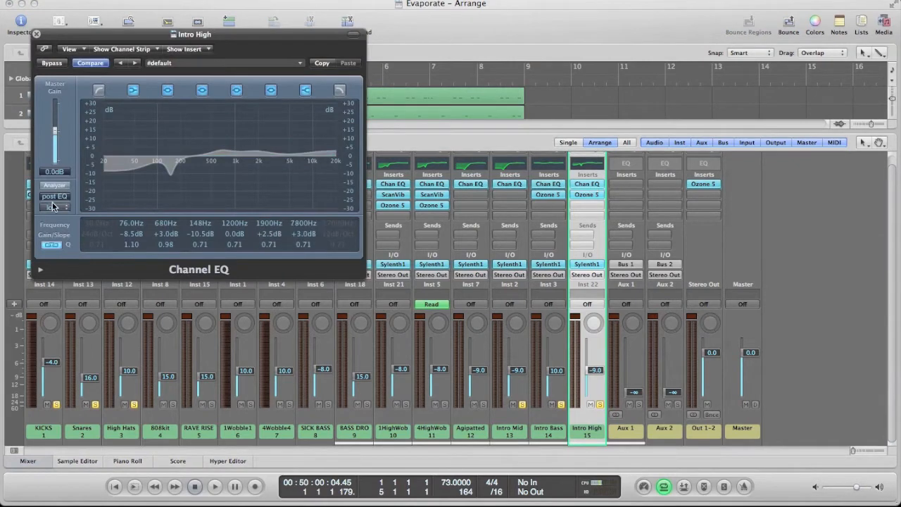
left_click(55, 185)
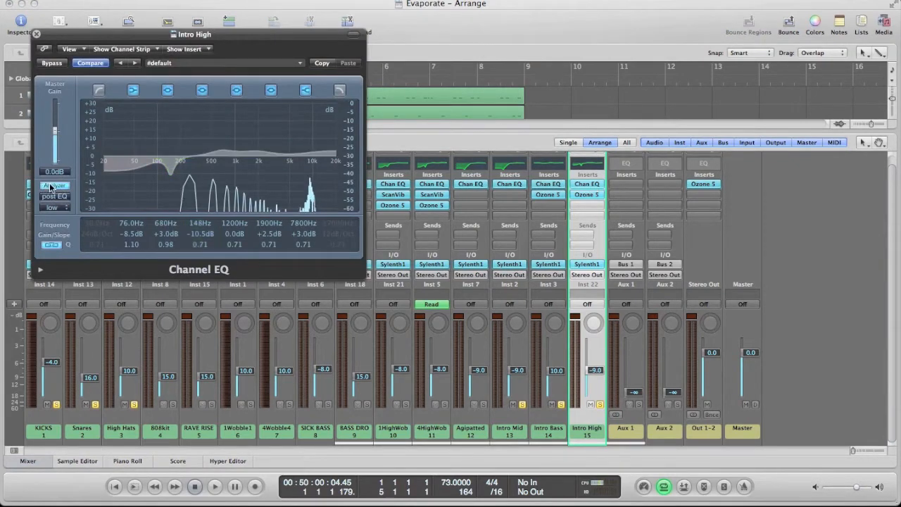
key("space")
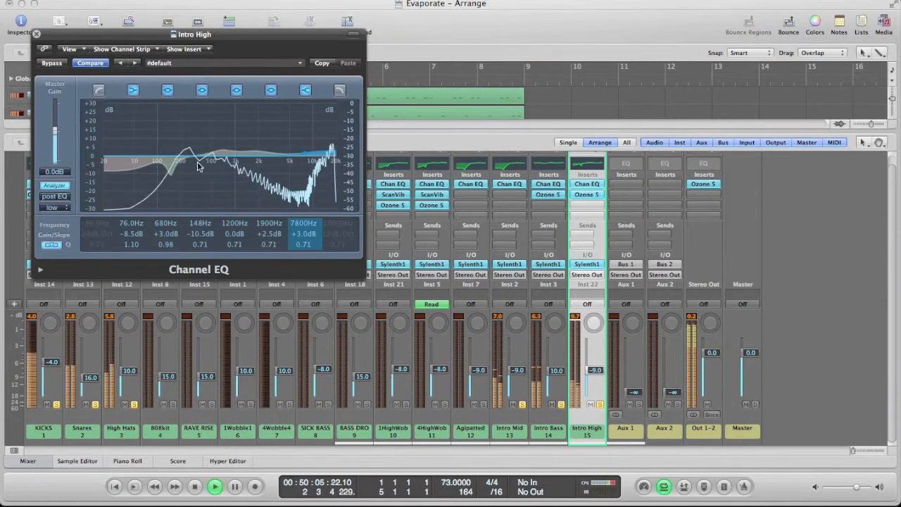
- Cut the EQ band above the low shelf to -15.0 dB at 325 Hz with a Q of 0.51, dismissing the overload alert
left_click_drag(224, 155, 201, 204)
left_click_drag(166, 244, 165, 259)
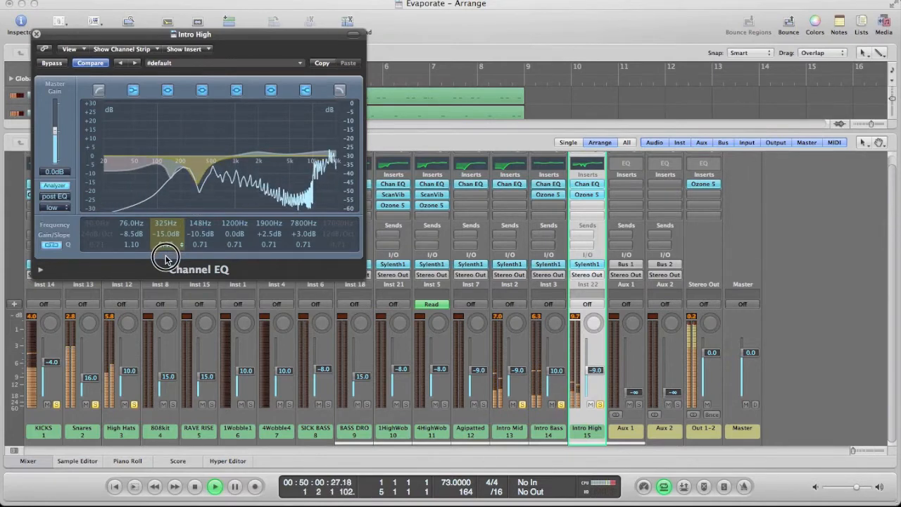
left_click_drag(165, 259, 165, 254)
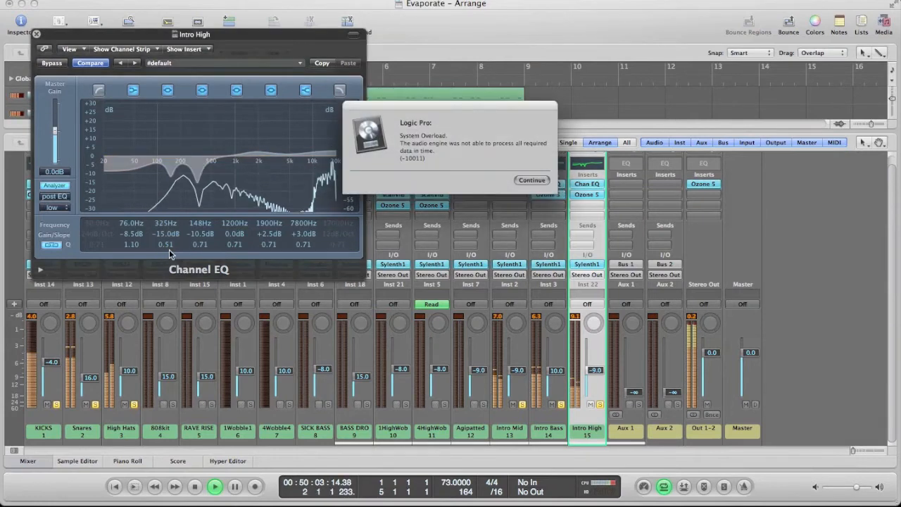
left_click(533, 179)
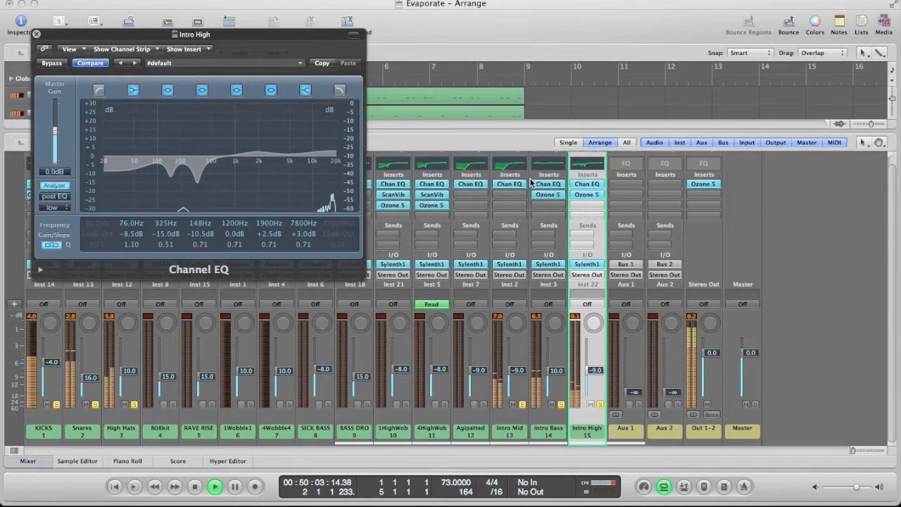
- Unsolo Intro Bass and Intro Mid, play Intro High with the drums, and close its Channel EQ window
left_click_drag(302, 35, 385, 54)
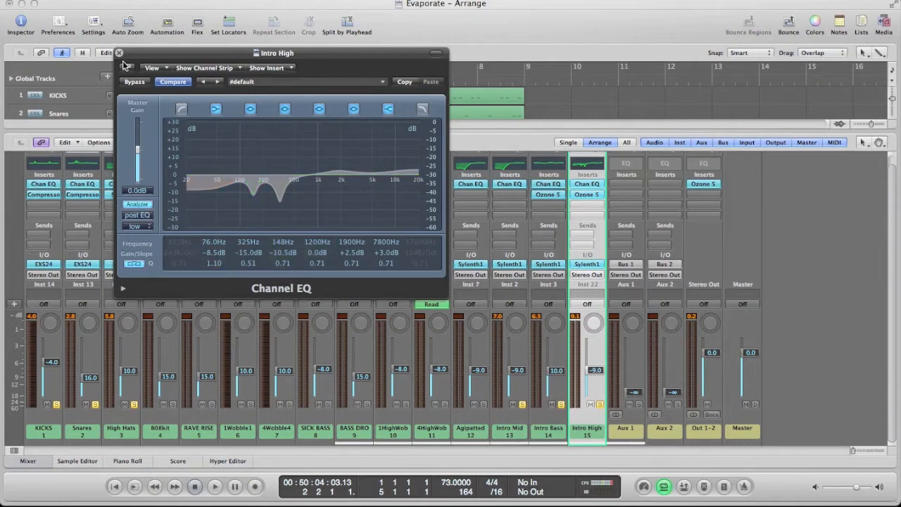
left_click(562, 406)
left_click(522, 405)
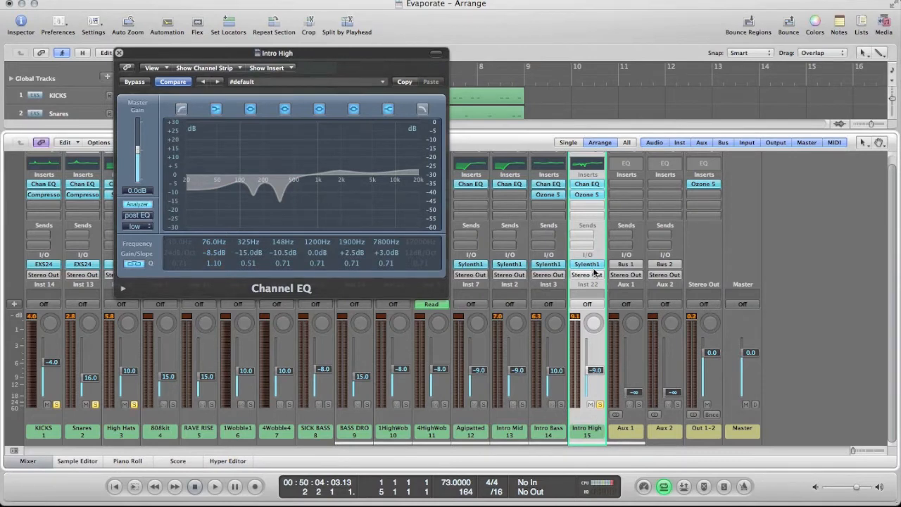
key("space")
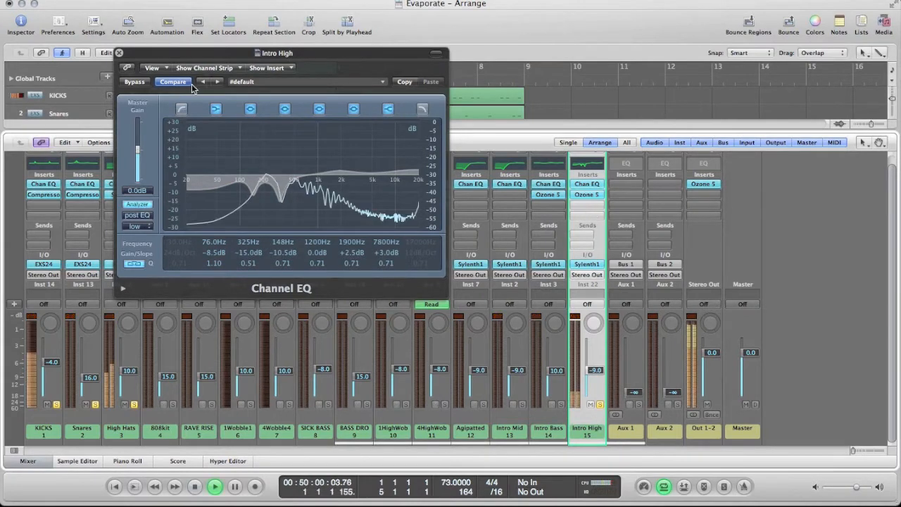
key("super+w")
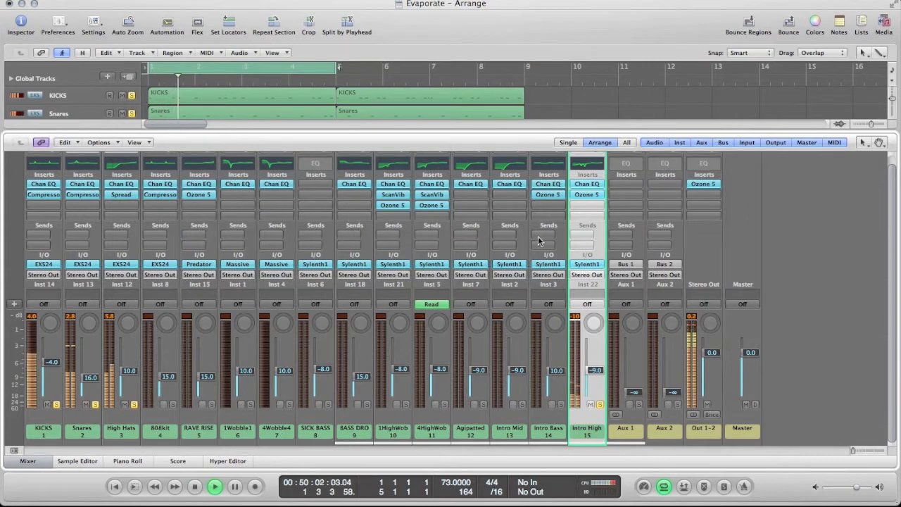
left_click(598, 236)
key("space")
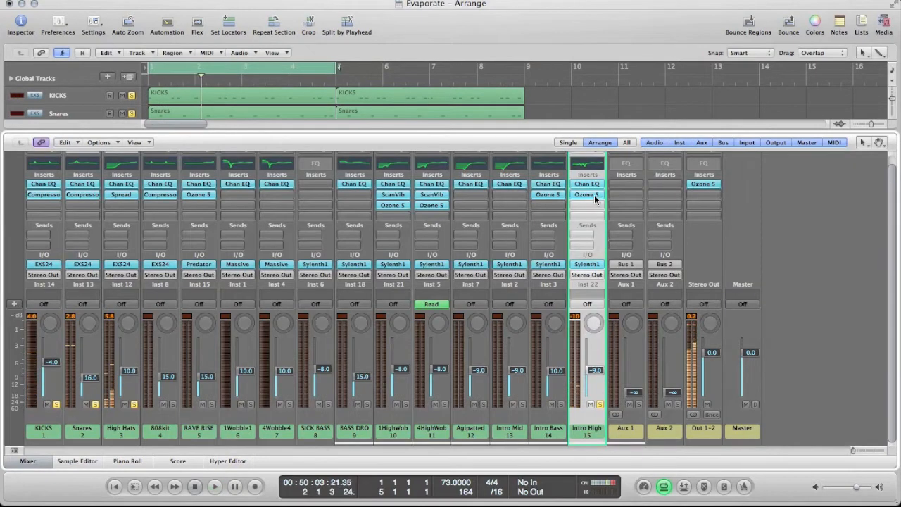
- Open the Ozone 5 plug-in inserted on the Intro High channel and move its window fully into view
left_click(590, 195)
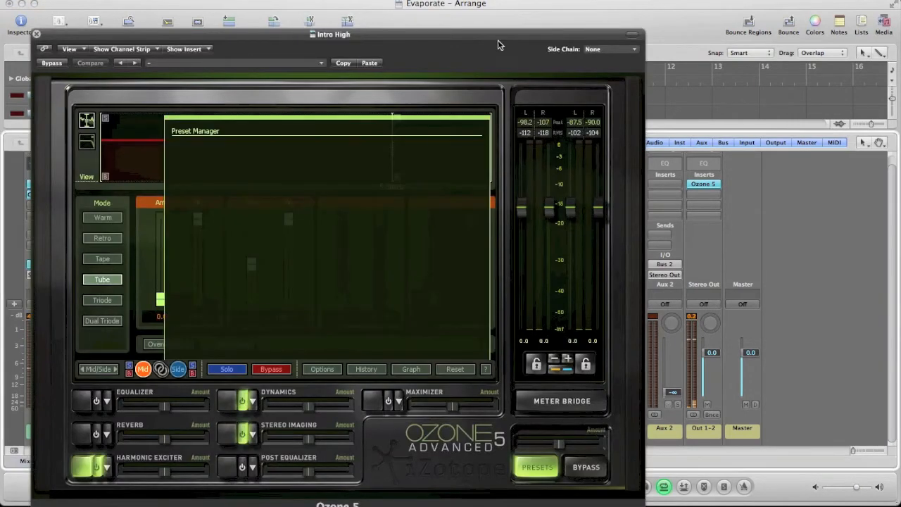
left_click_drag(500, 44, 536, 10)
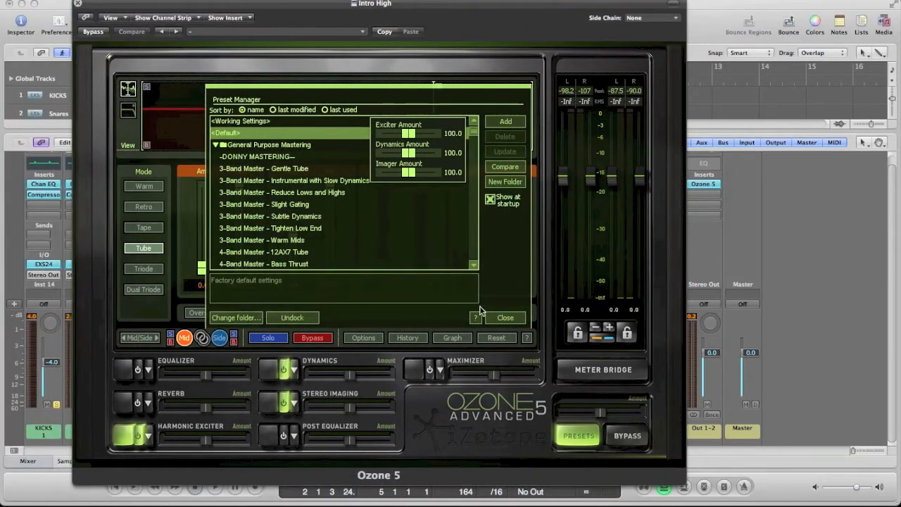
- Dismiss Ozone 5's Preset Manager and check which preset is selected for the Dynamics module on Intro High
left_click(504, 317)
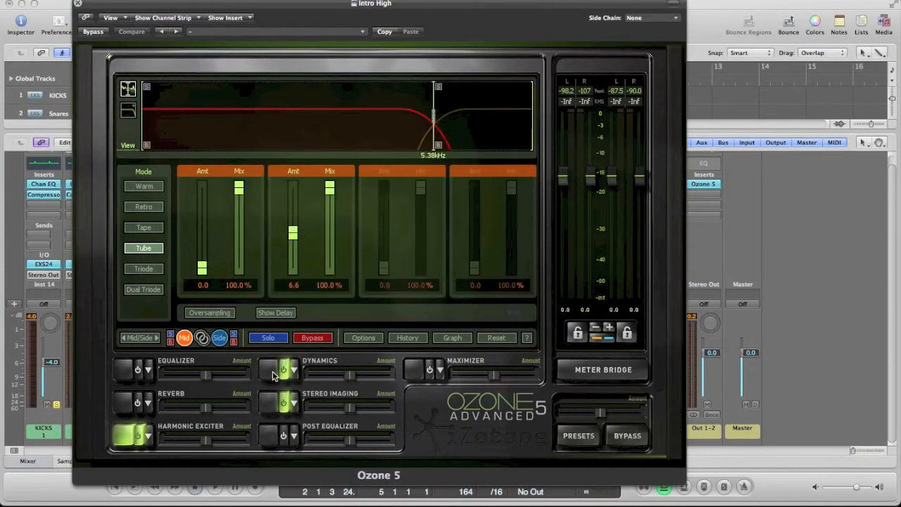
left_click(294, 371)
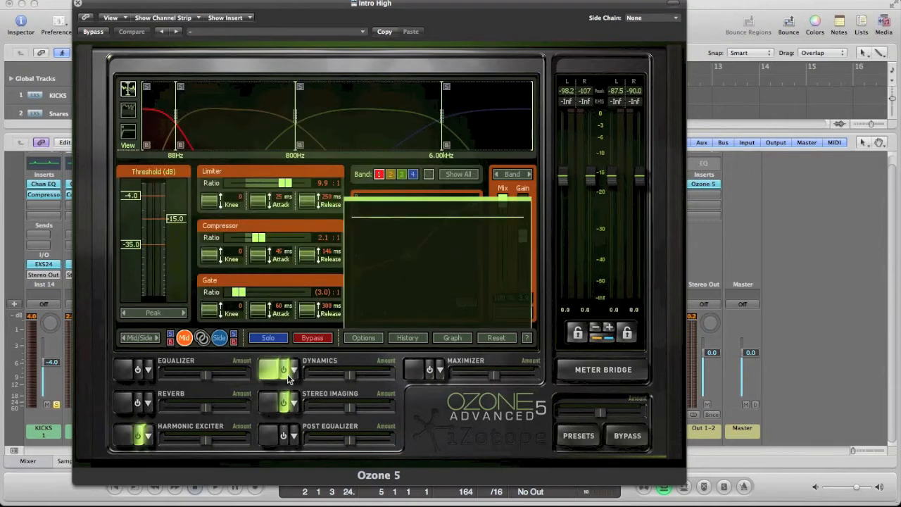
left_click(294, 371)
scroll(429, 283, "down", 1)
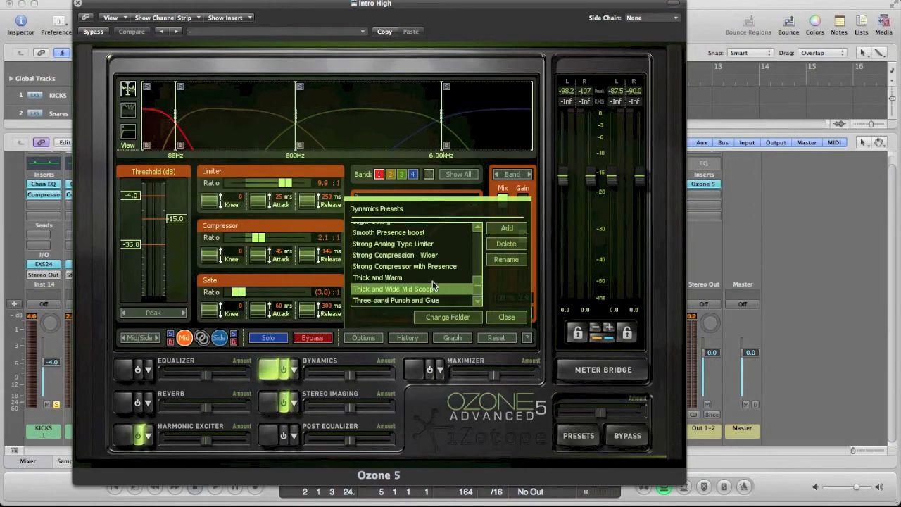
left_click(503, 318)
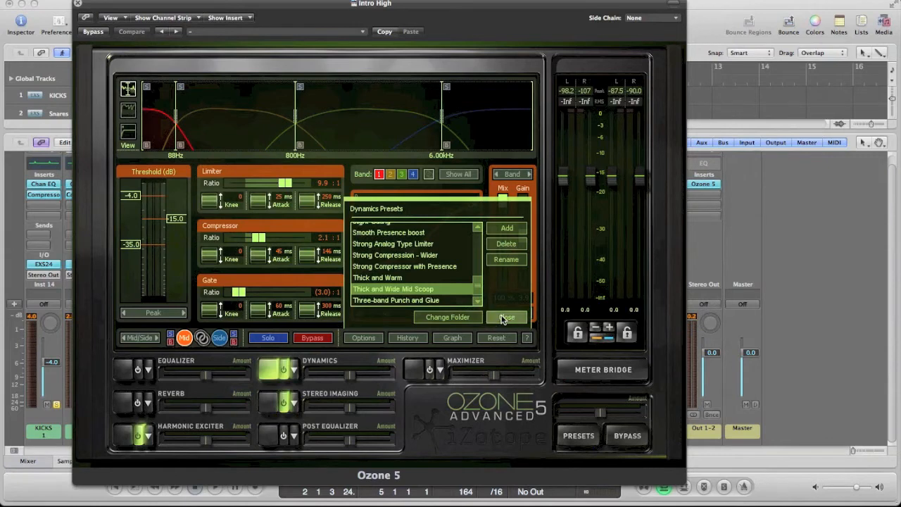
- Check the presets selected for Ozone 5's Stereo Imaging and Harmonic Exciter modules on Intro High
left_click(278, 403)
left_click(295, 404)
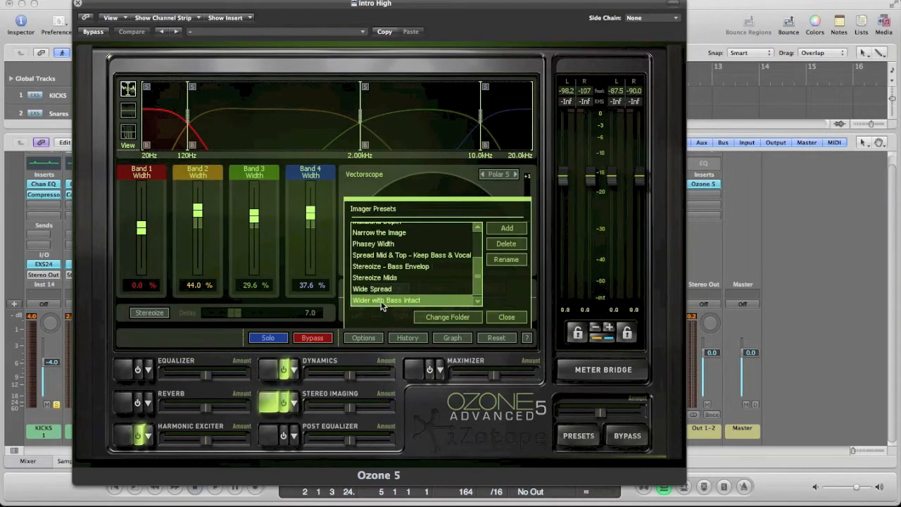
left_click(508, 317)
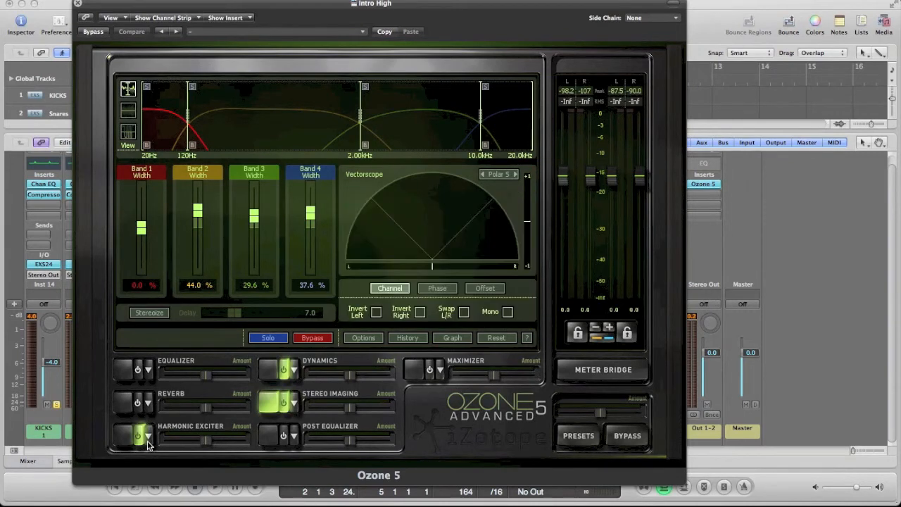
left_click(148, 437)
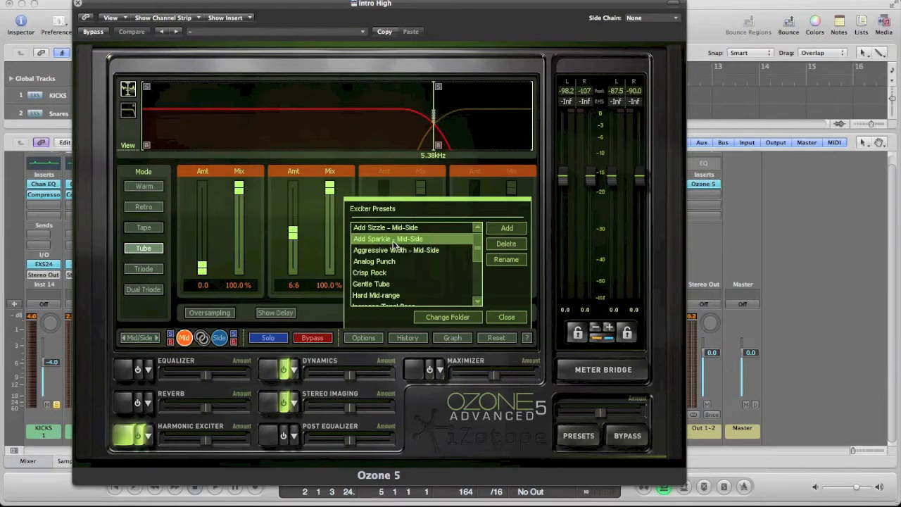
- Compare Intro High with Ozone 5 bypassed and active during playback, dismissing the overload alert and closing the plug-in window
left_click(93, 33)
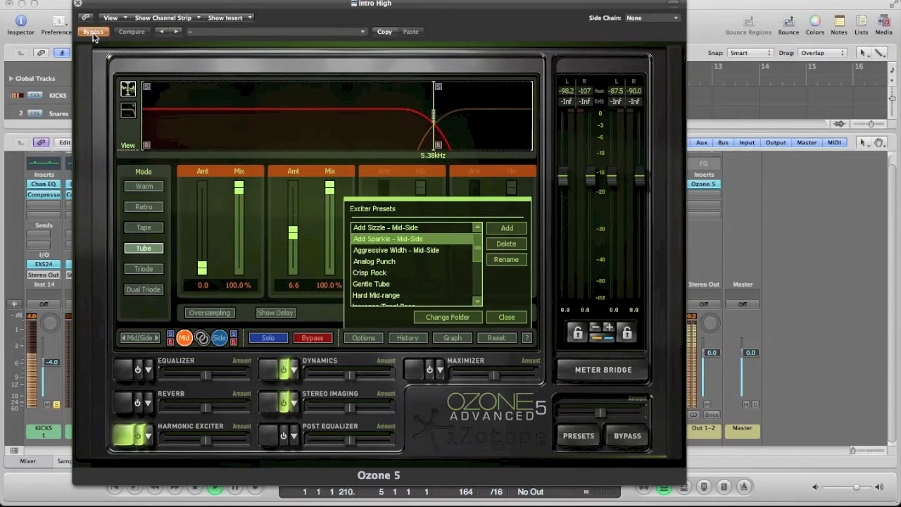
left_click(542, 183)
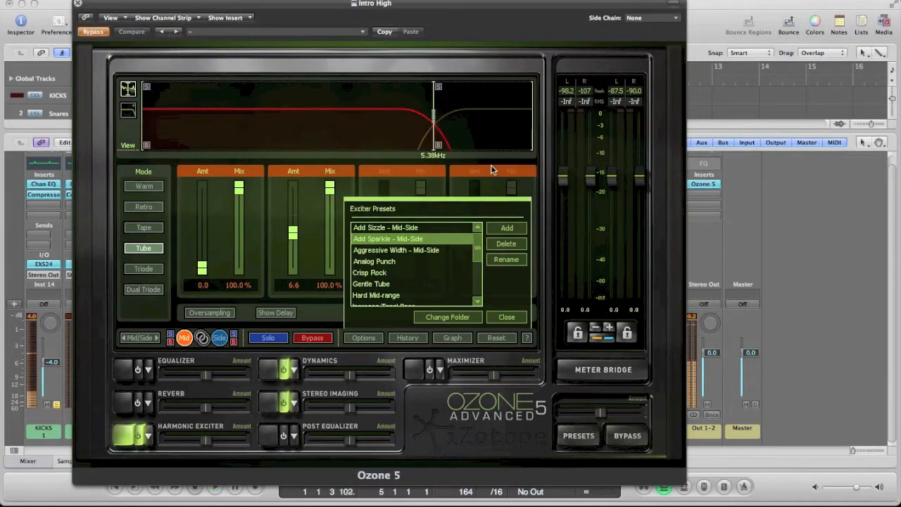
left_click(91, 33)
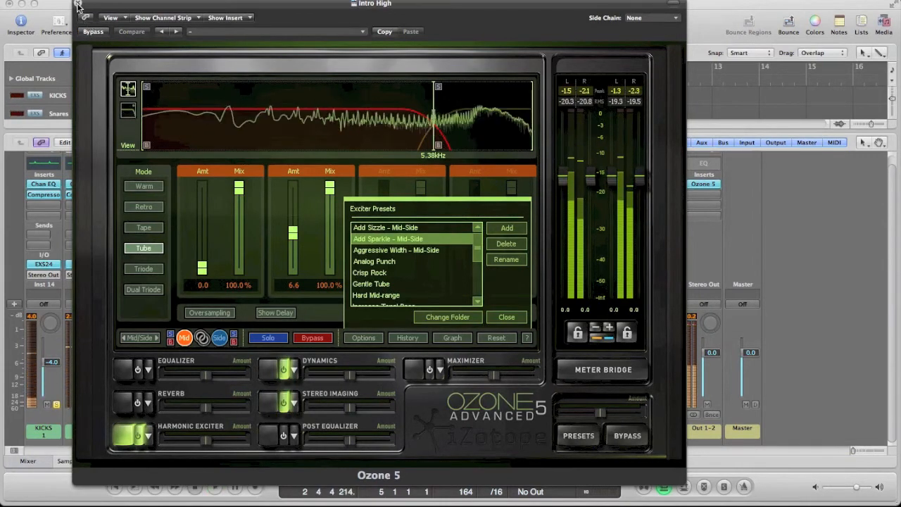
left_click(77, 4)
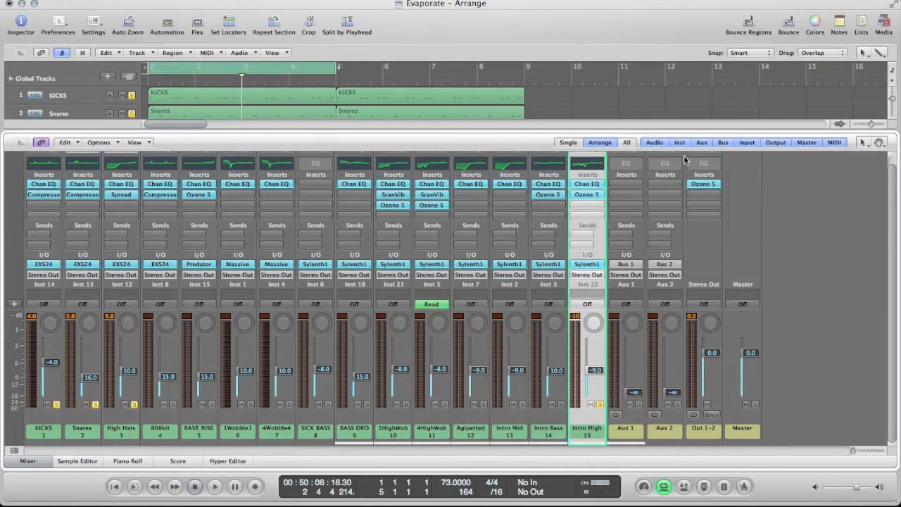
- Unsolo Intro High, solo Intro Bass instead, and play it briefly with the drums
left_click(600, 404)
left_click(562, 405)
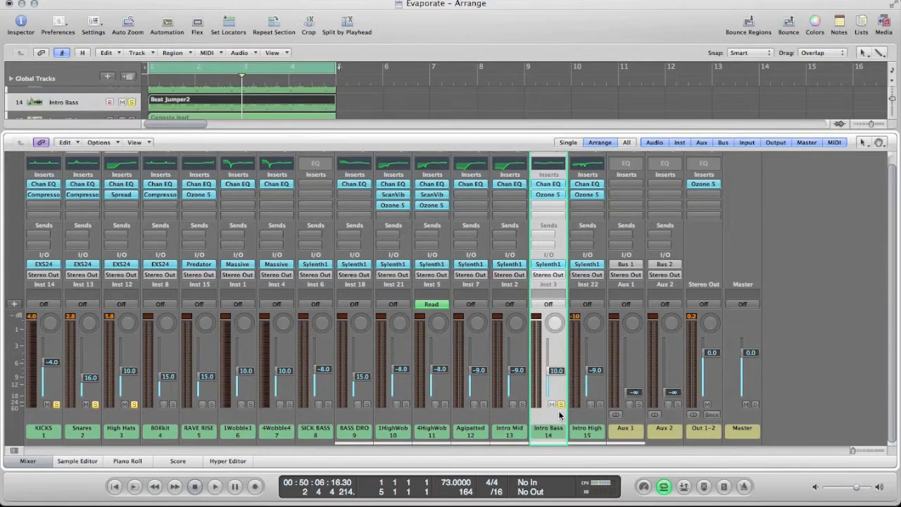
key("space")
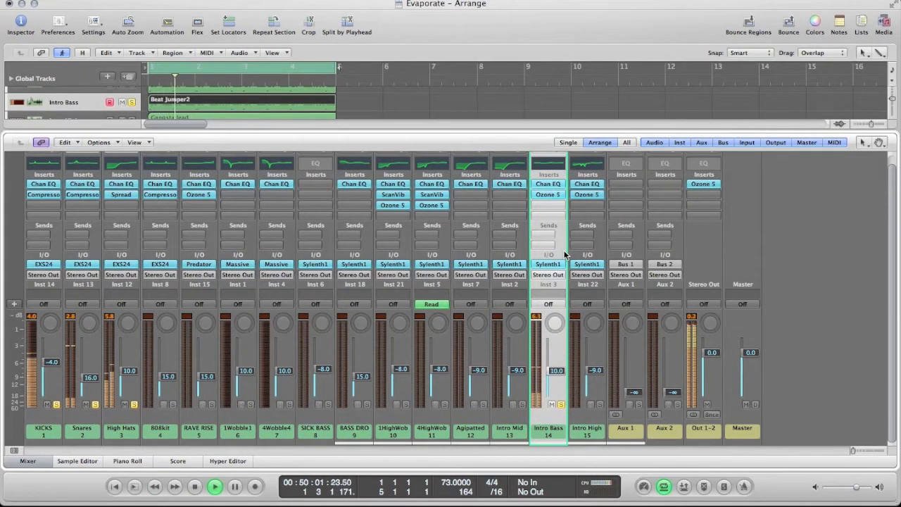
key("space")
left_click(564, 253)
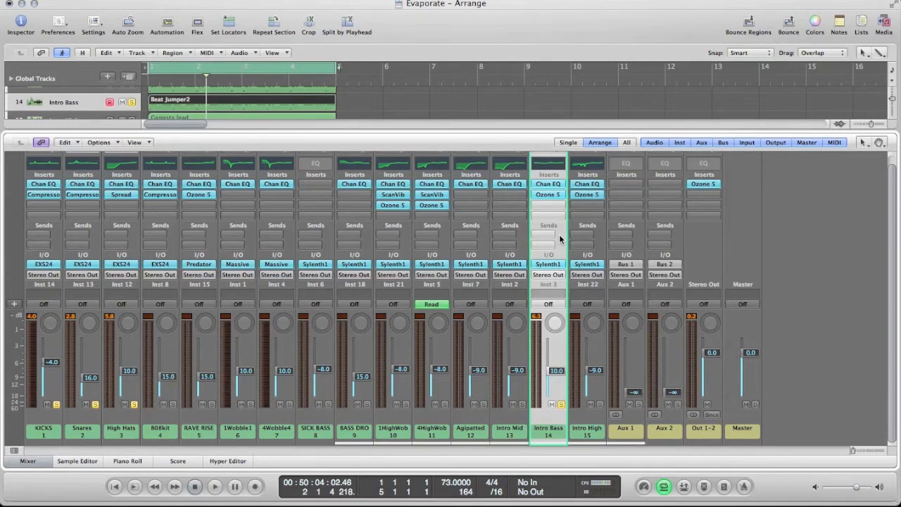
- In Intro Bass's Channel EQ, set the high shelf to -0.5 dB at 3850 Hz and the low shelf to +3.5 dB at 76 Hz
left_click(547, 185)
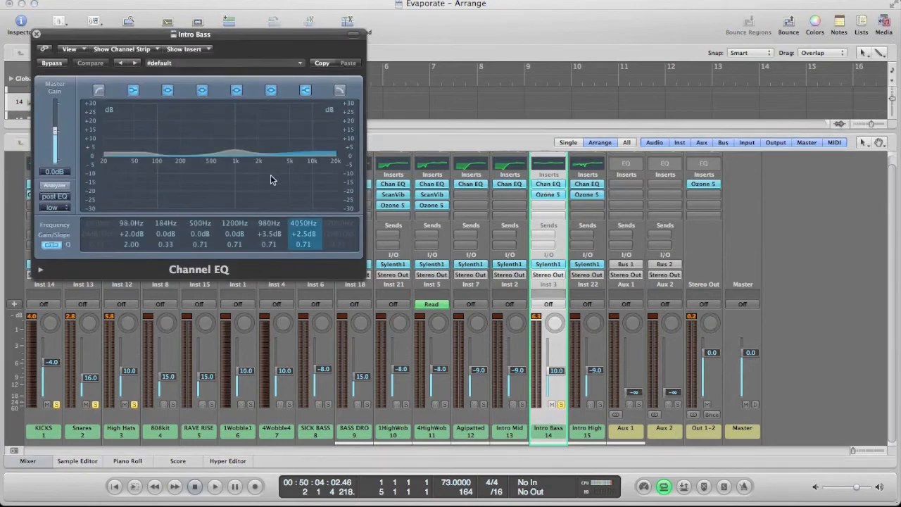
left_click_drag(311, 158, 307, 168)
left_click_drag(129, 155, 129, 155)
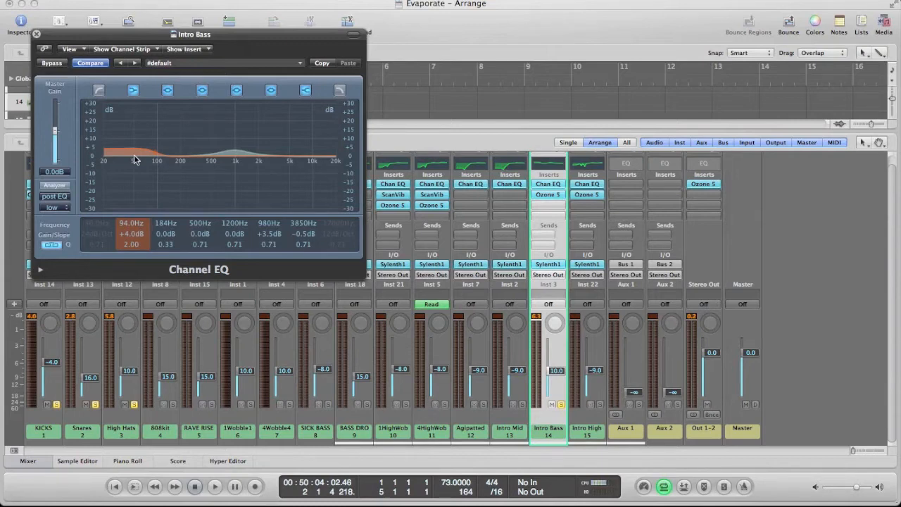
left_click_drag(148, 159, 137, 160)
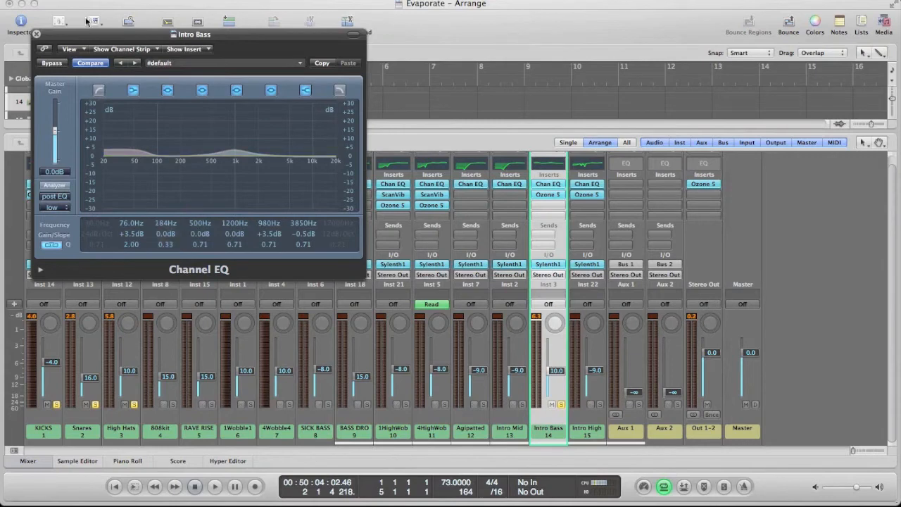
- Examine Intro Bass's spectrum with the Channel EQ analyzer on during playback, dismissing the overload alert and closing the EQ window
left_click(55, 185)
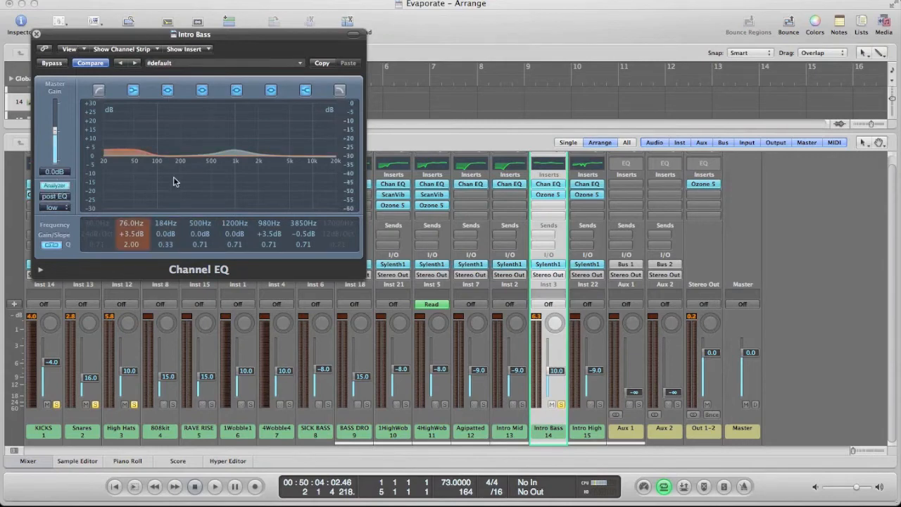
key("space")
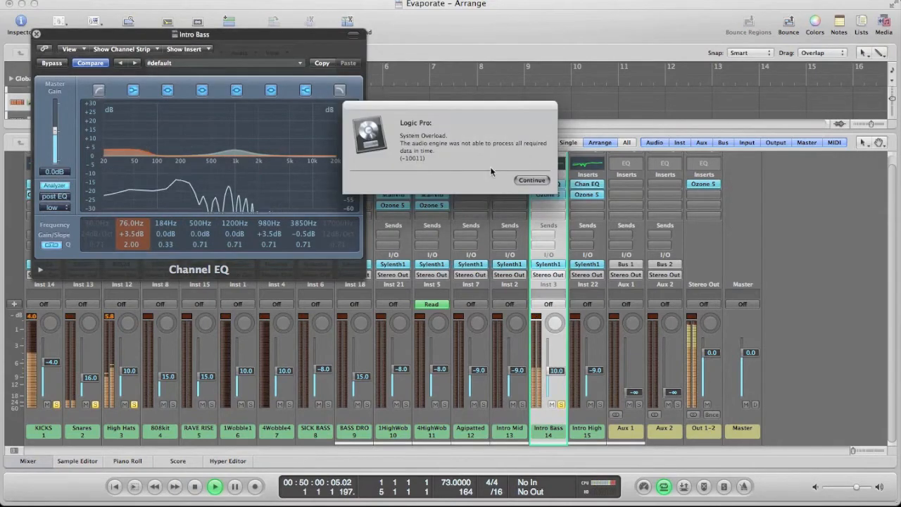
left_click(530, 179)
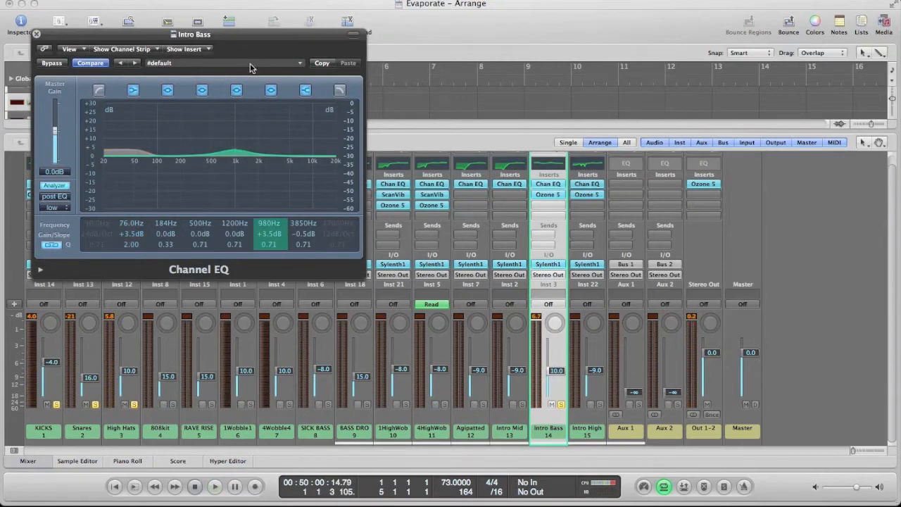
key("space")
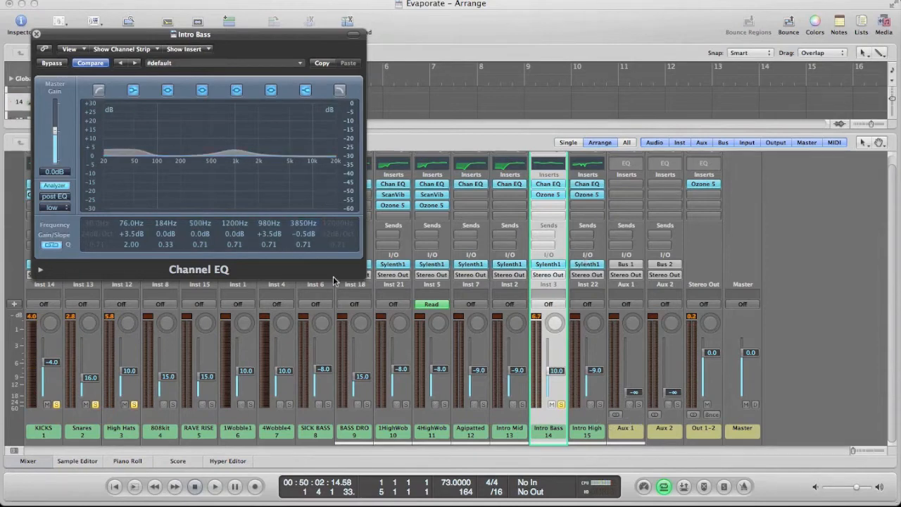
left_click(38, 33)
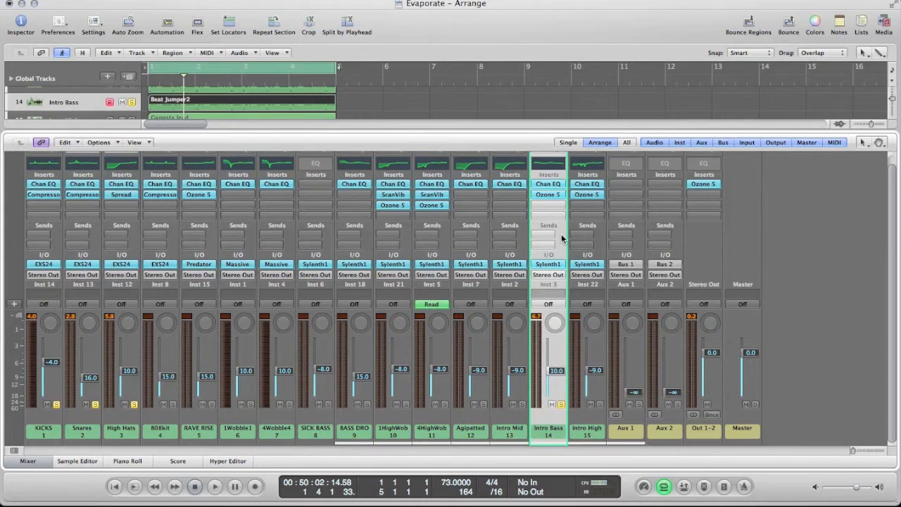
- Open Ozone 5 on Intro Bass, check the preset selected for its Dynamics module, and close the plug-in window
double_click(547, 193)
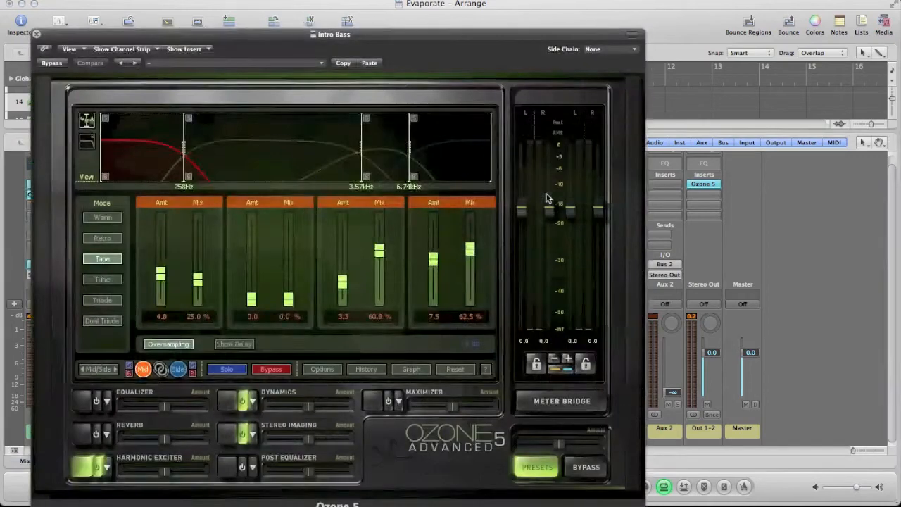
left_click_drag(445, 40, 433, 16)
left_click(241, 379)
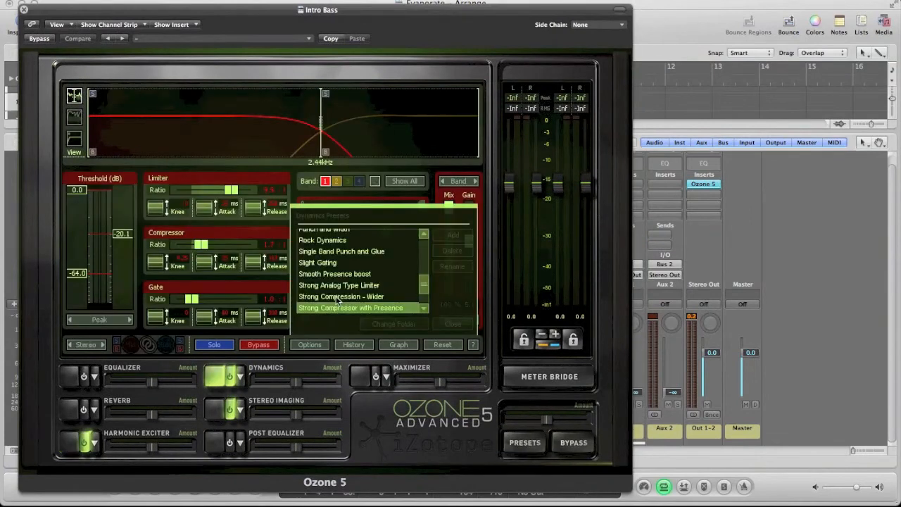
scroll(338, 278, "down", 2)
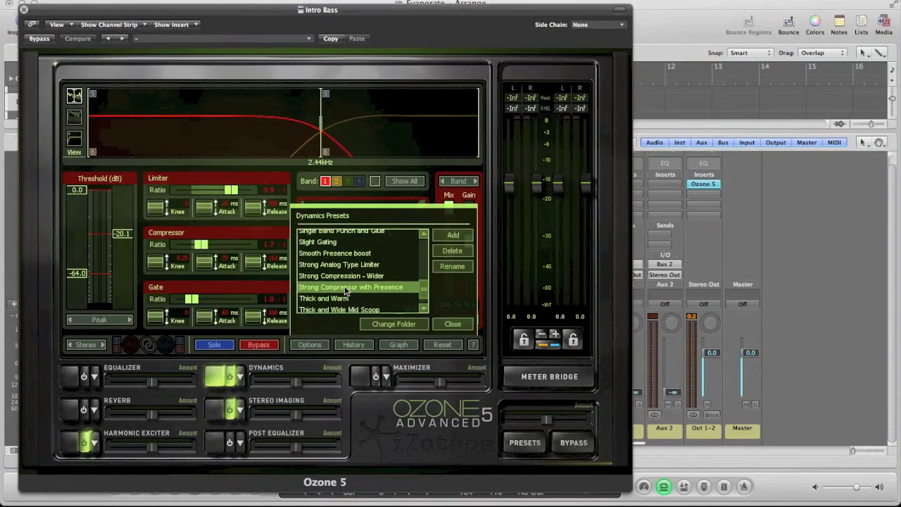
scroll(336, 313, "down", 1)
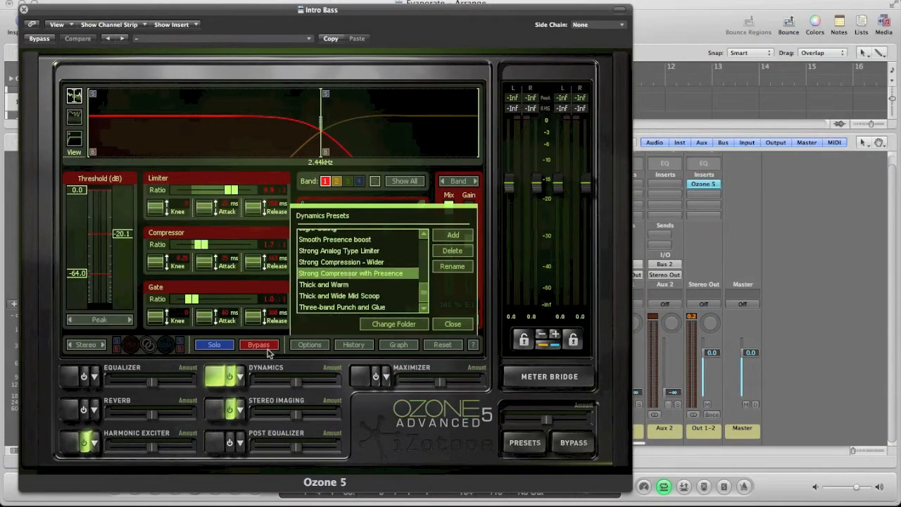
left_click(463, 324)
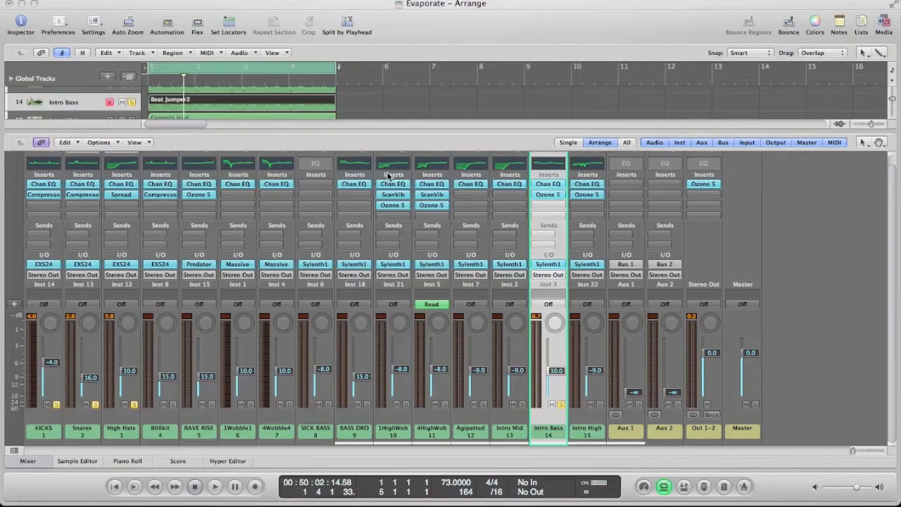
left_click(23, 10)
- Solo Intro Mid in place of Intro Bass and play it with the drums
left_click(525, 252)
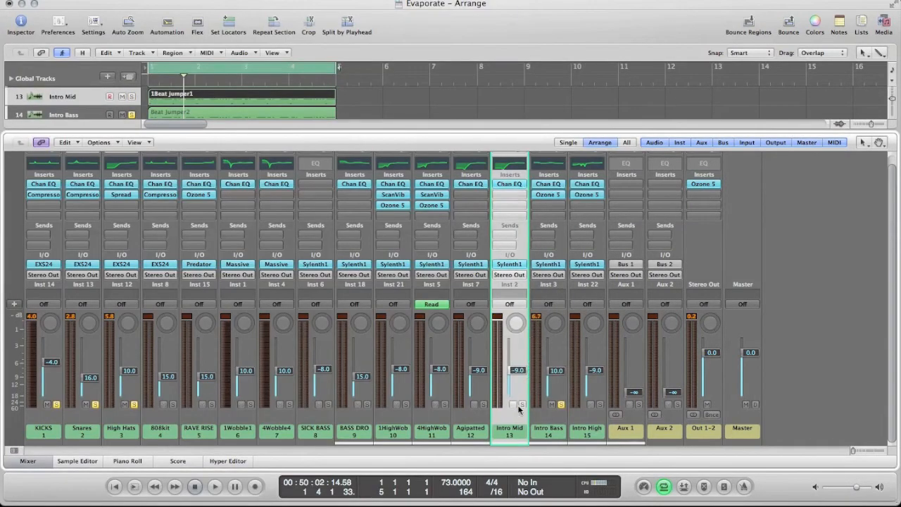
key("space")
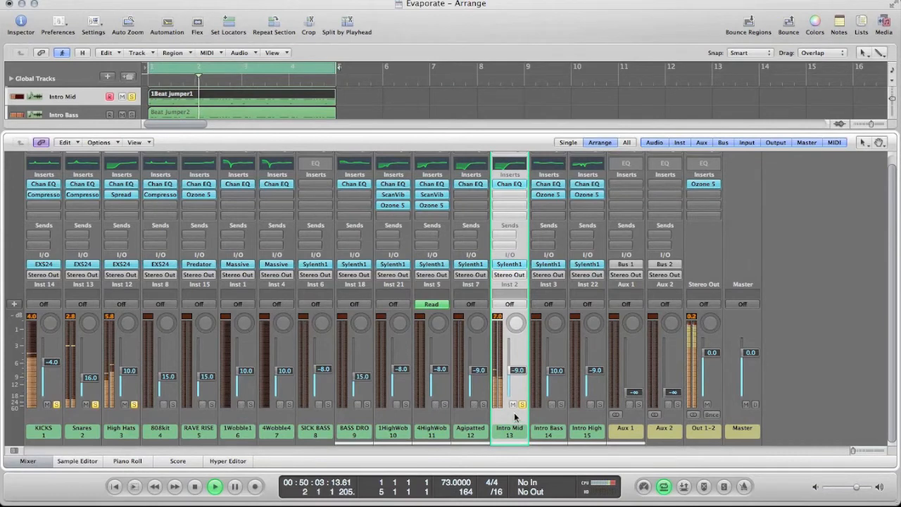
- Examine Intro Mid's Channel EQ curve with the analyzer on during playback, dismissing any overload alert and closing the EQ window
left_click(510, 185)
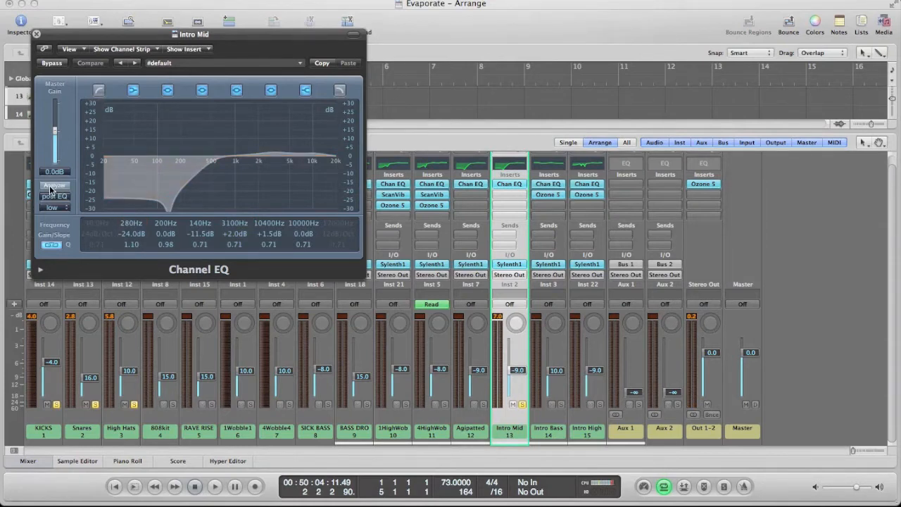
left_click(50, 187)
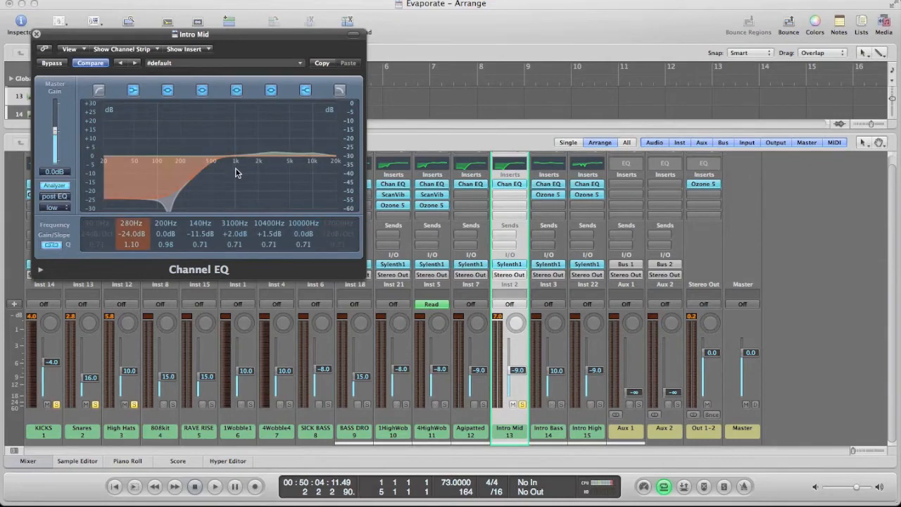
key("space")
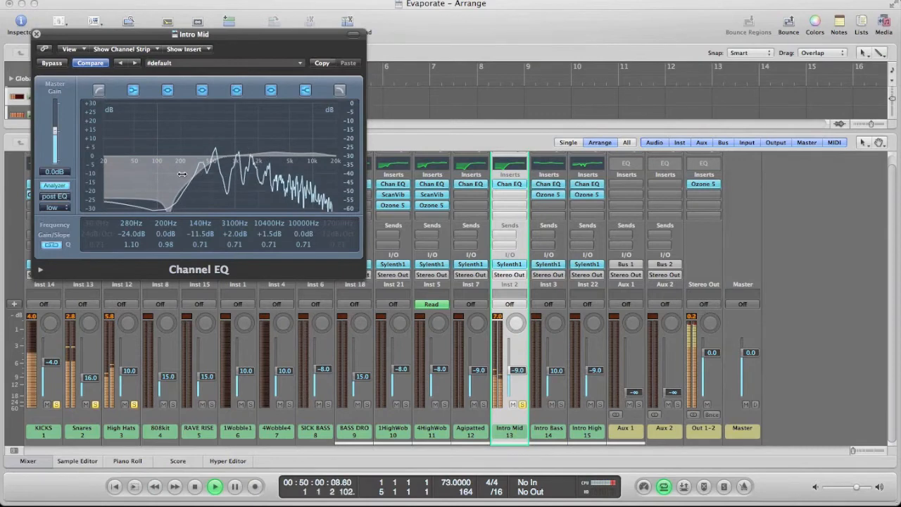
left_click(527, 182)
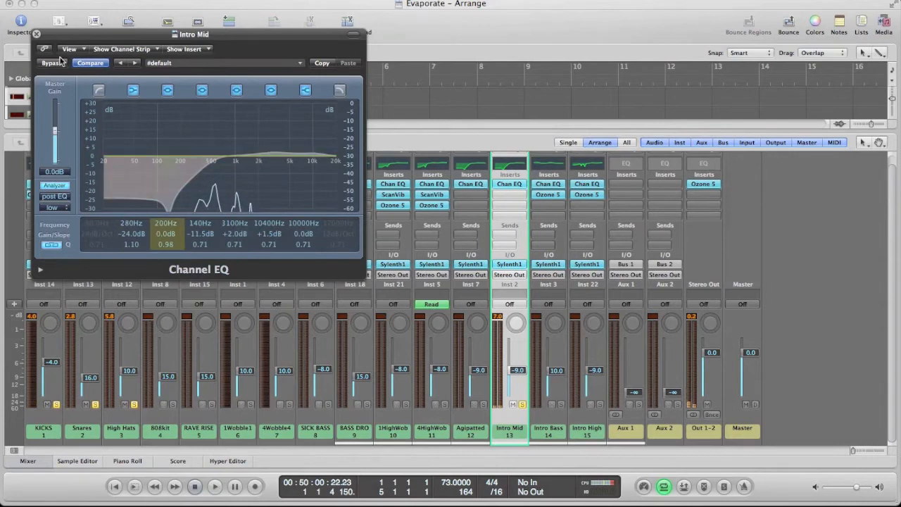
left_click(36, 34)
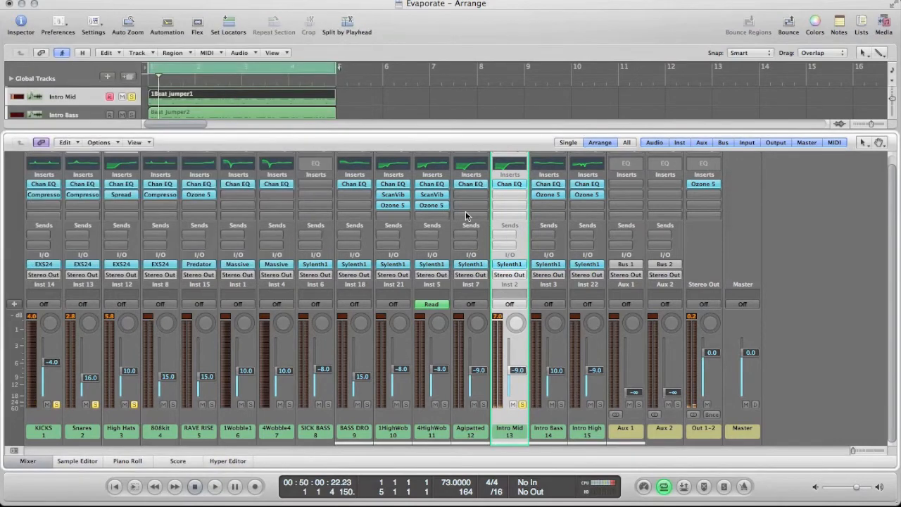
- Insert a stereo iZotope Ozone 5 in the slot after Channel EQ on Intro Mid and close the plug-in window
left_click(508, 199)
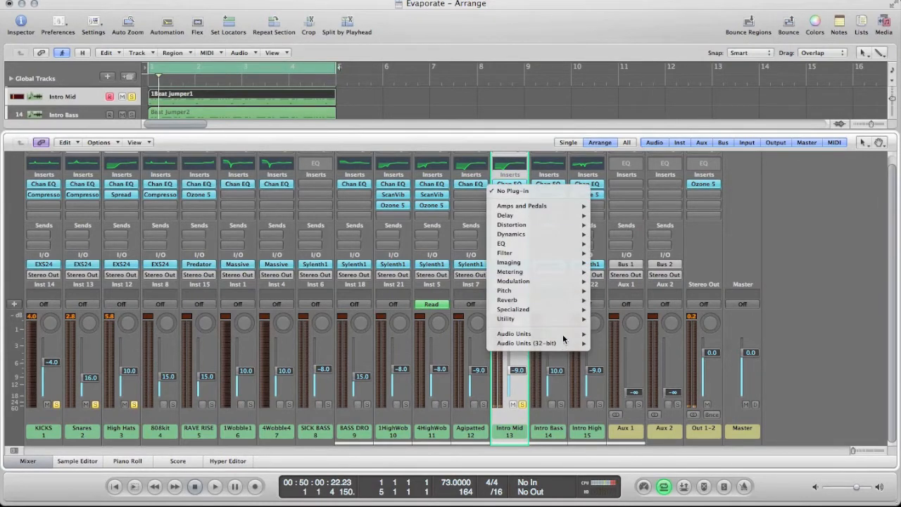
left_click(563, 336)
left_click(511, 194)
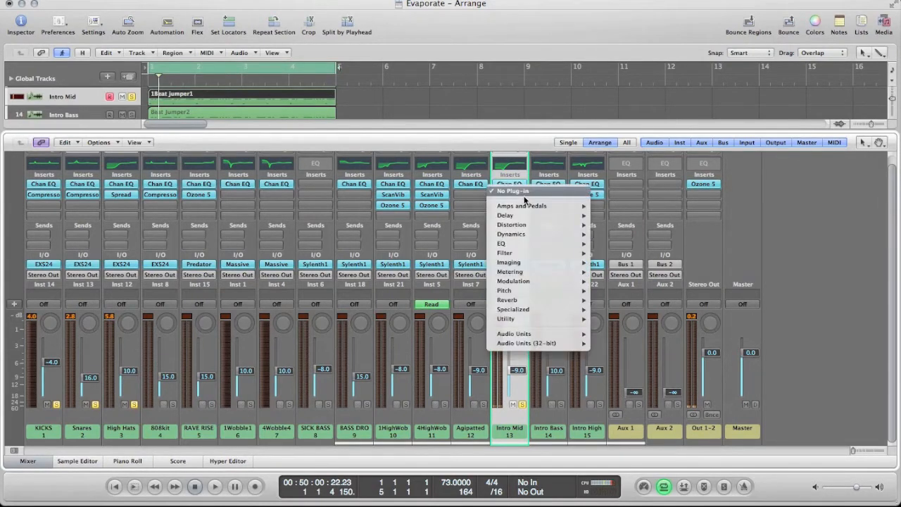
mouse_move(547, 345)
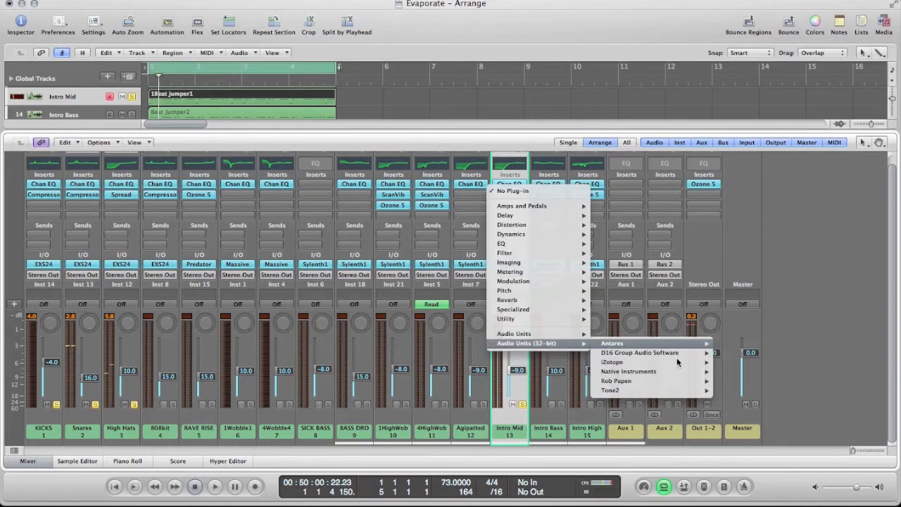
mouse_move(679, 364)
mouse_move(767, 367)
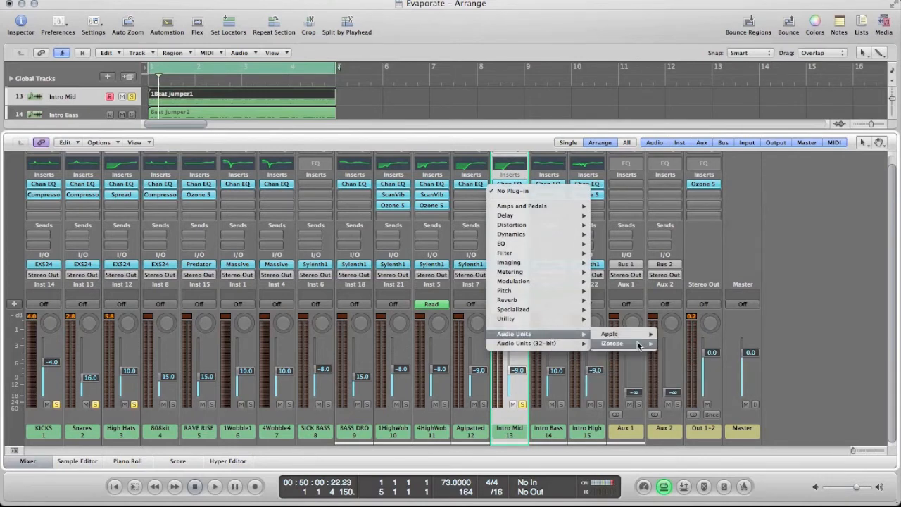
mouse_move(638, 345)
mouse_move(733, 362)
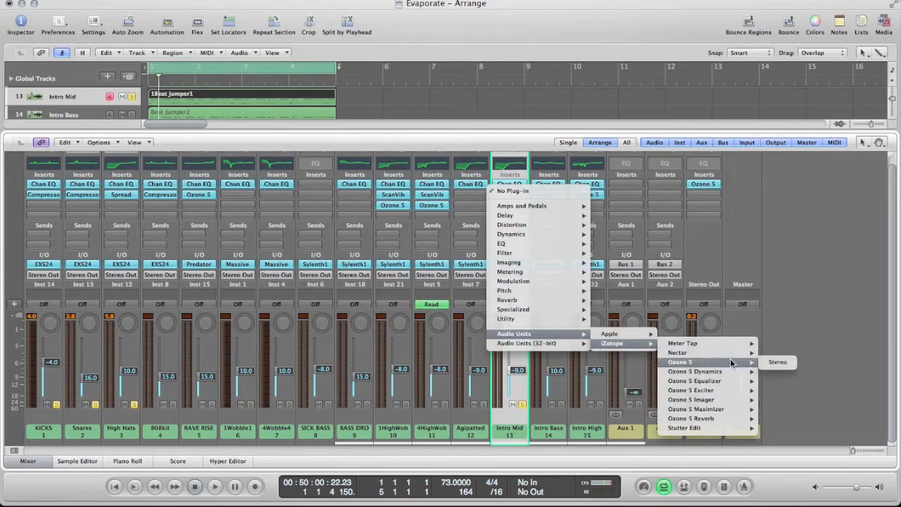
left_click(772, 362)
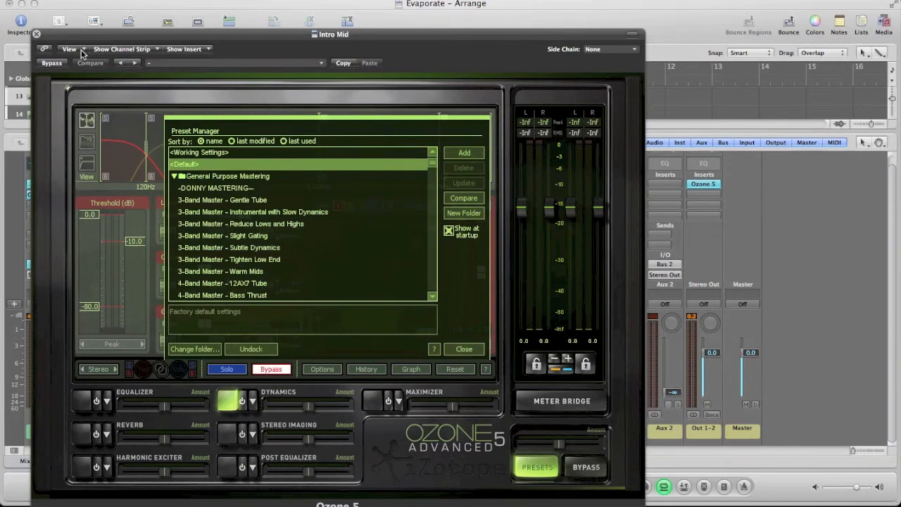
left_click(36, 34)
left_click(28, 461)
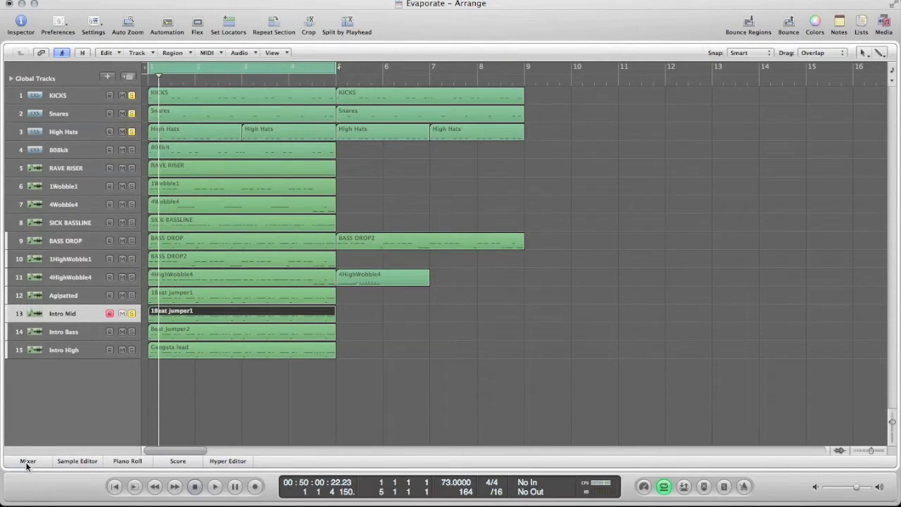
right_click(184, 314)
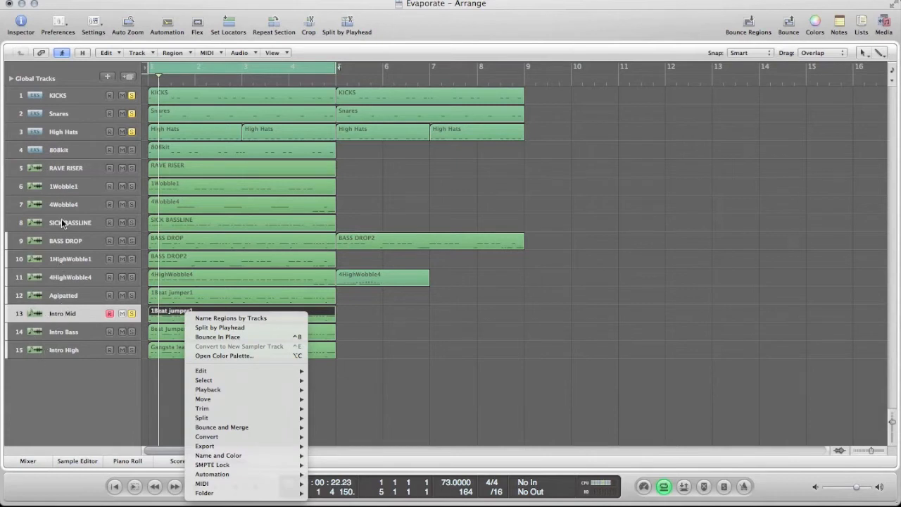
left_click(173, 316)
left_click(28, 461)
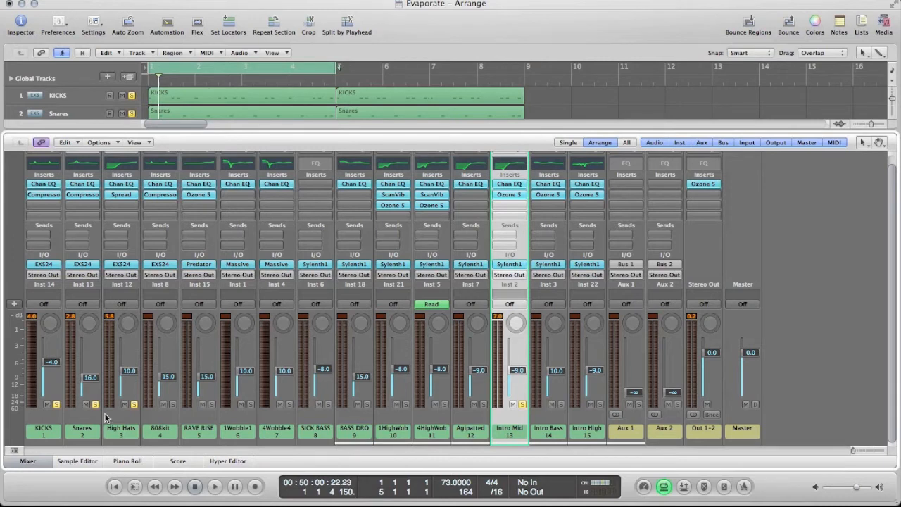
left_click(29, 463)
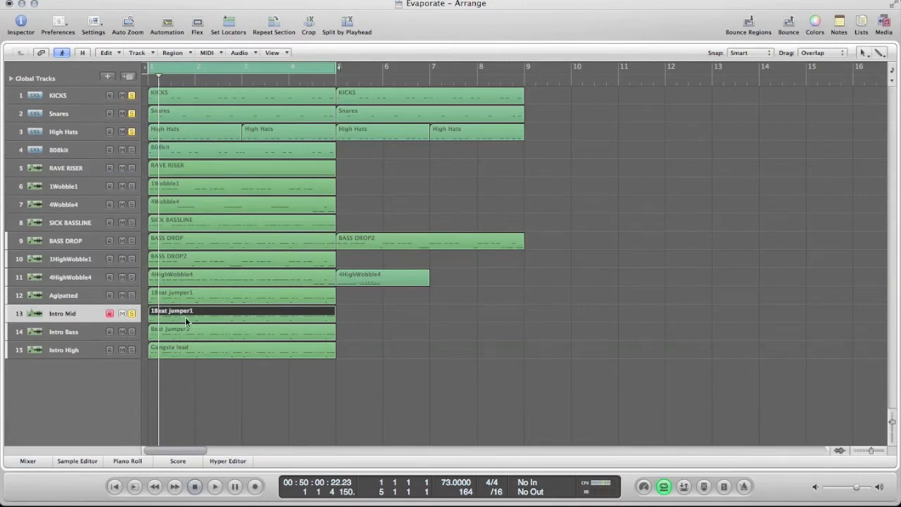
left_click(29, 461)
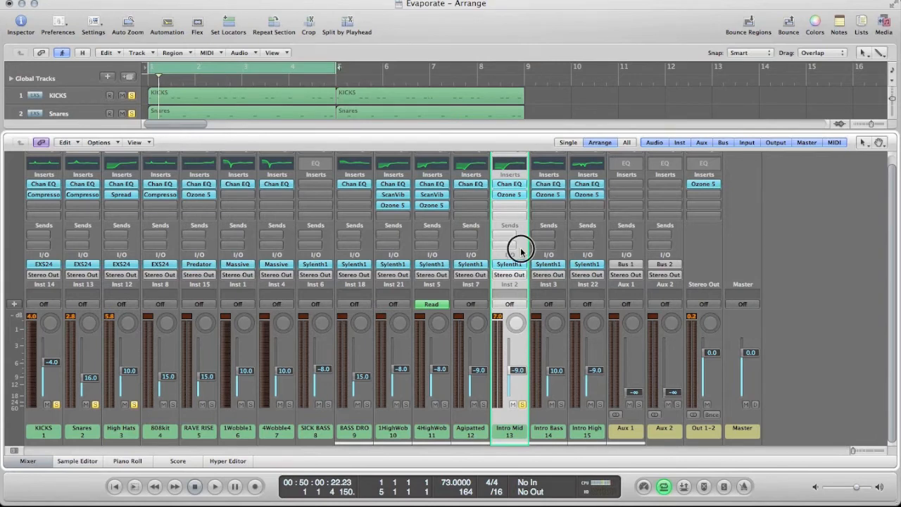
- During playback, load the Dynamics preset Strong Compressor with Presence in Intro Mid's Ozone 5 and close the plug-in window
key("space")
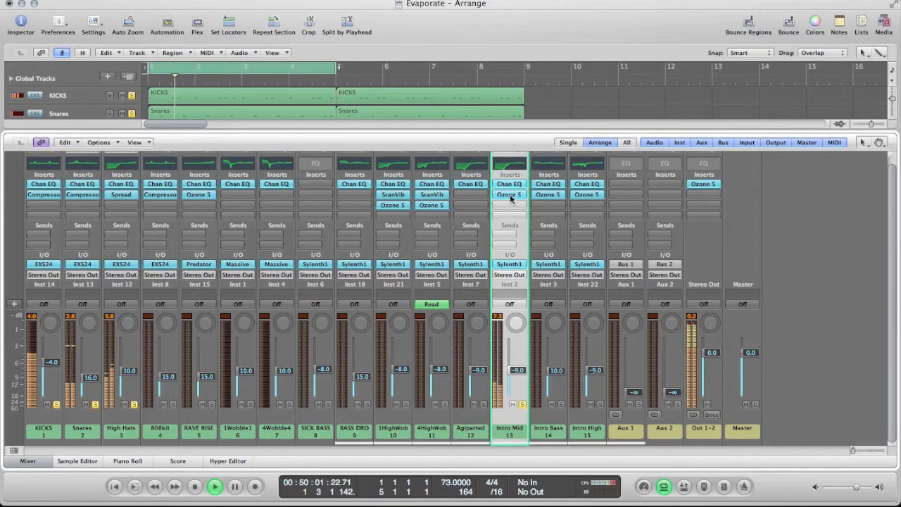
left_click(509, 194)
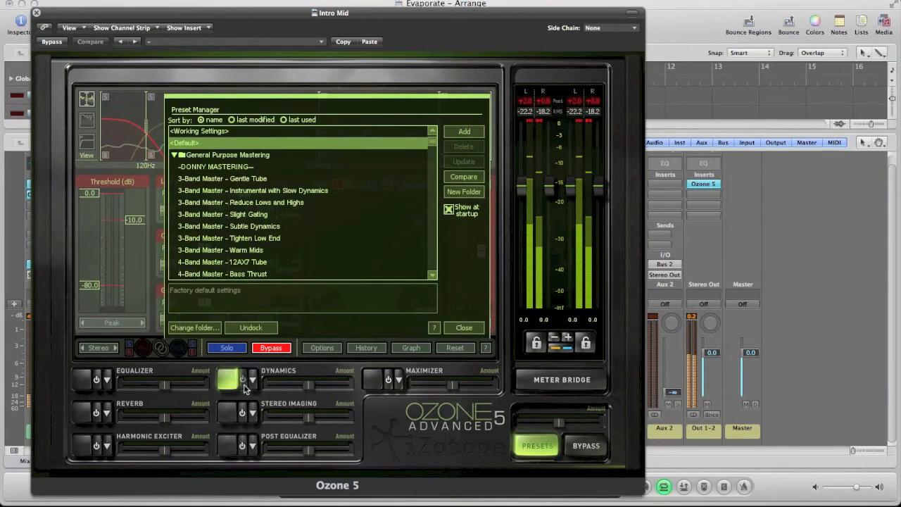
left_click(251, 380)
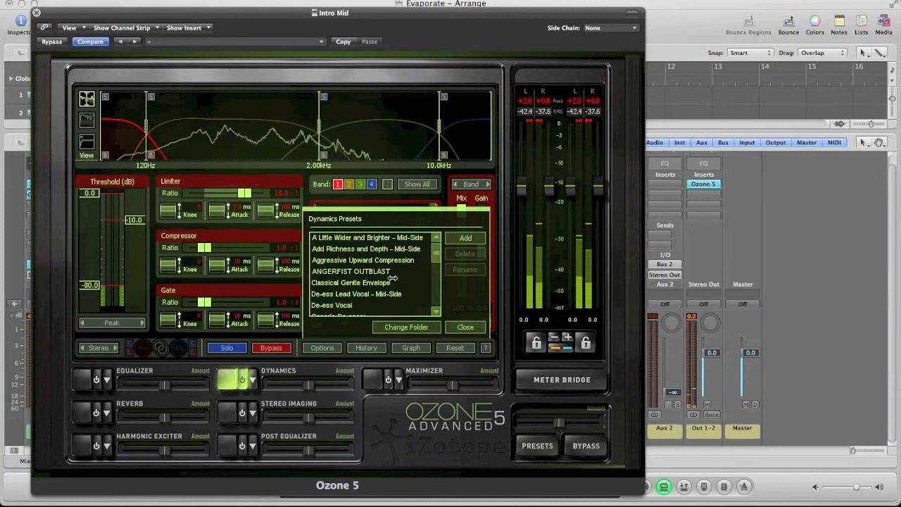
left_click(392, 241)
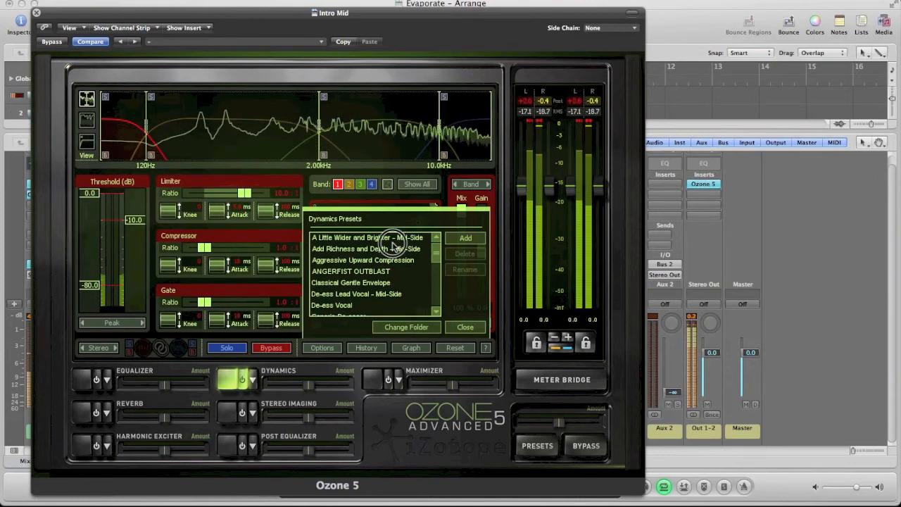
scroll(386, 274, "down", 3)
scroll(386, 274, "down", 5)
left_click(376, 265)
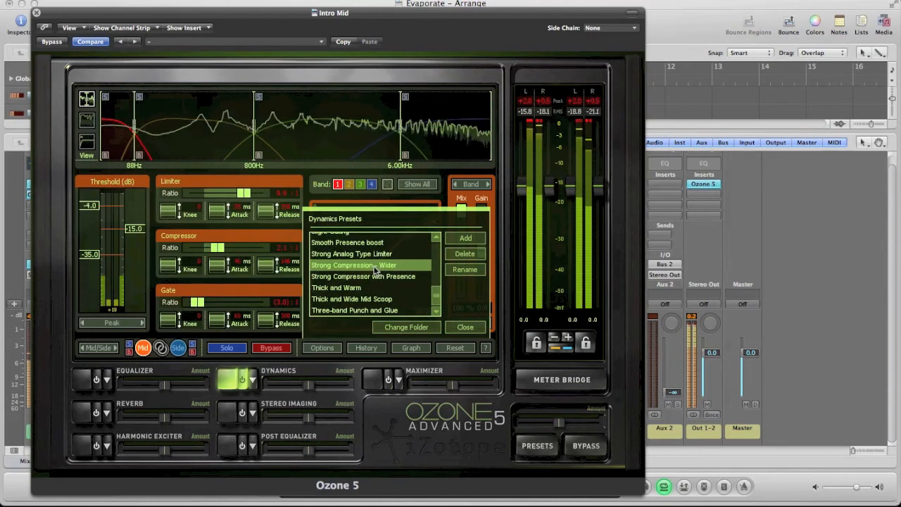
left_click(376, 277)
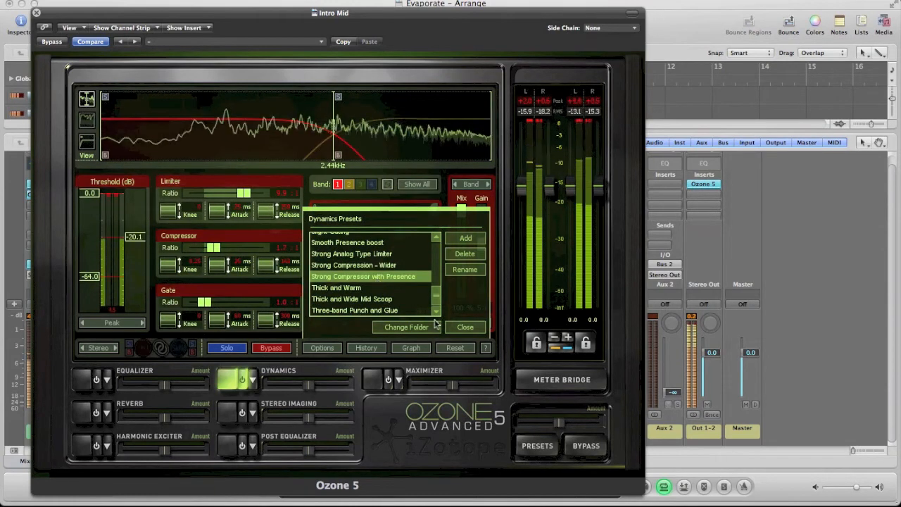
left_click(464, 328)
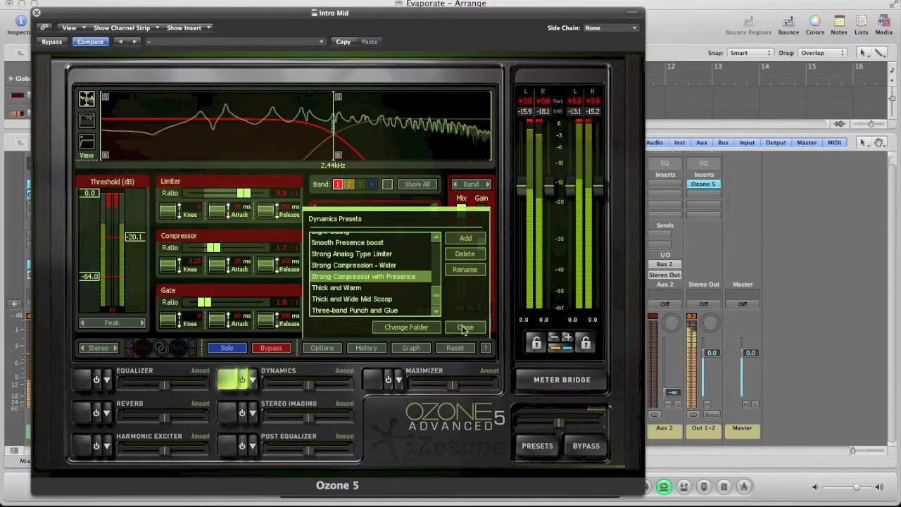
left_click(37, 13)
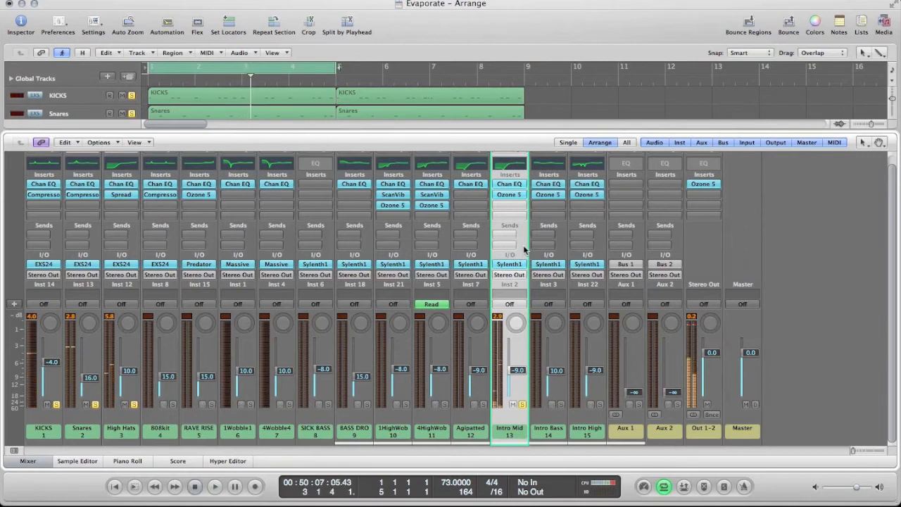
- Solo Intro Bass and Intro High along with Intro Mid and the drums, and close the mixer
left_click(518, 415)
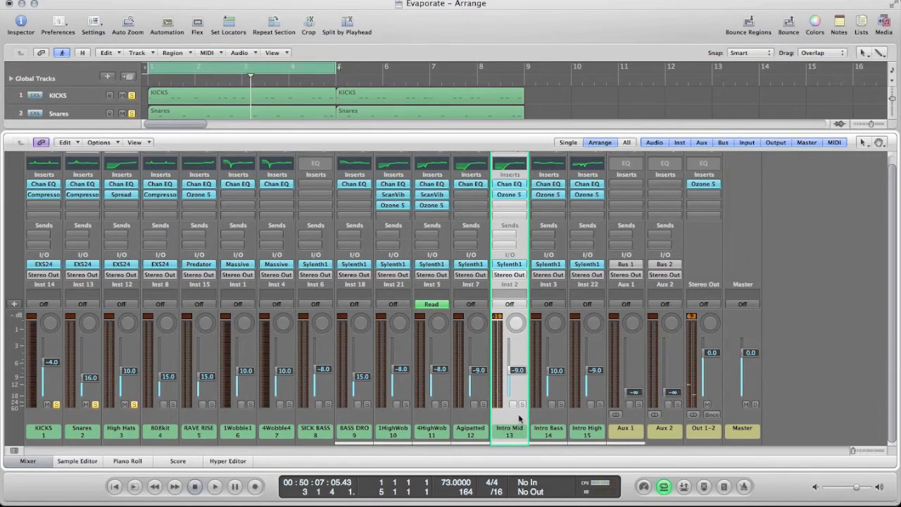
left_click(522, 404)
left_click(561, 405)
left_click(25, 461)
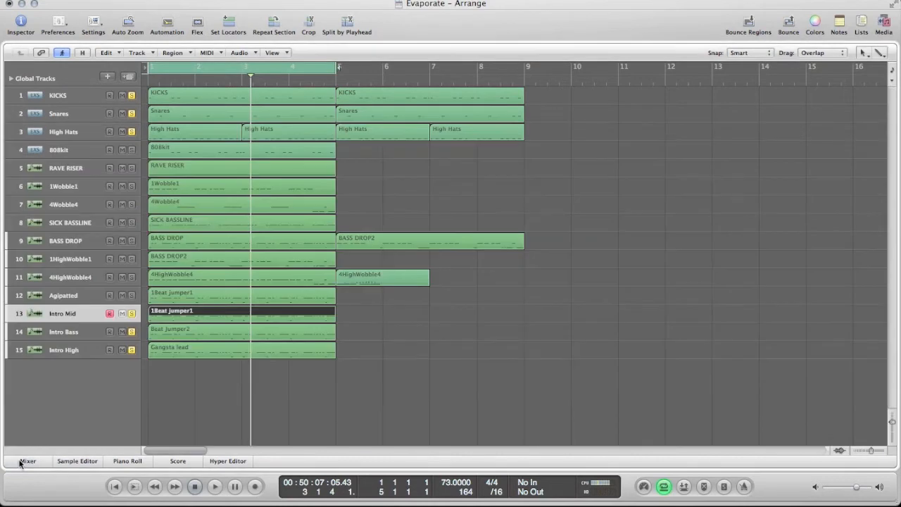
- Select the three intro layers' regions, play them together with the drums, and disarm recording on Intro Mid
left_click_drag(370, 379, 116, 313)
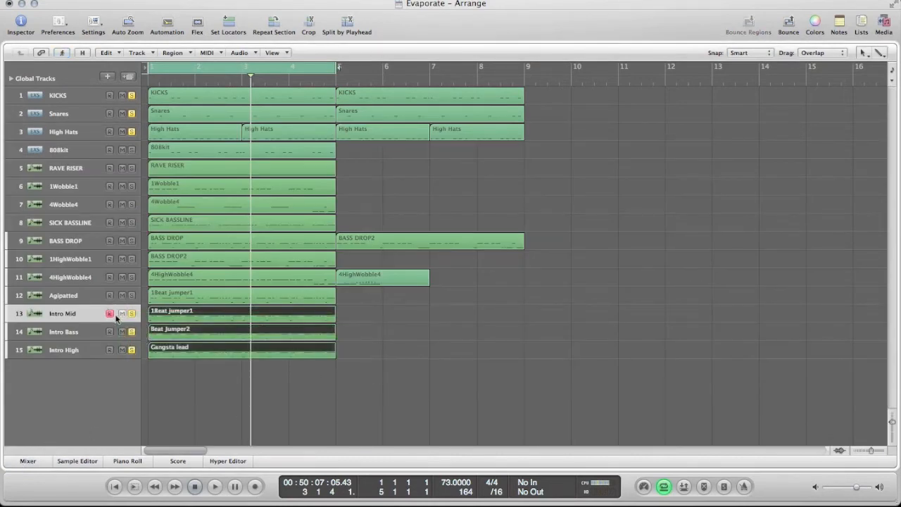
key("space")
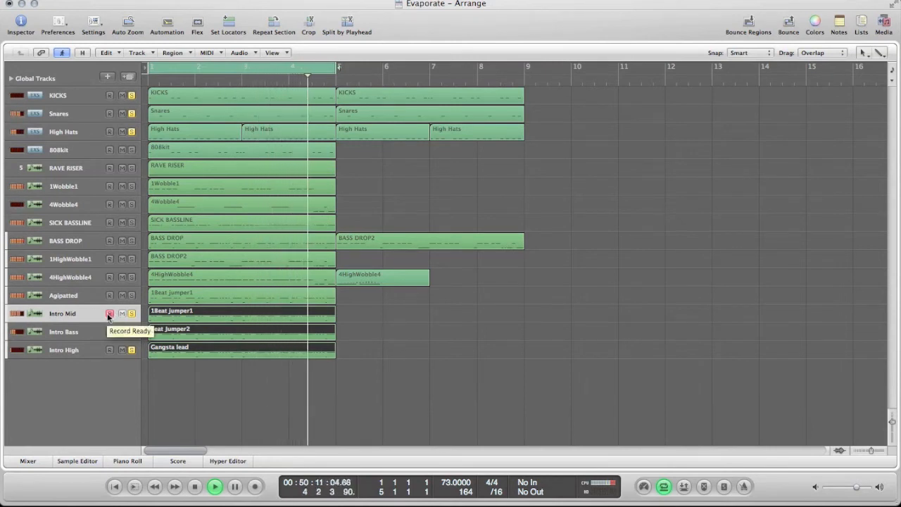
key("space")
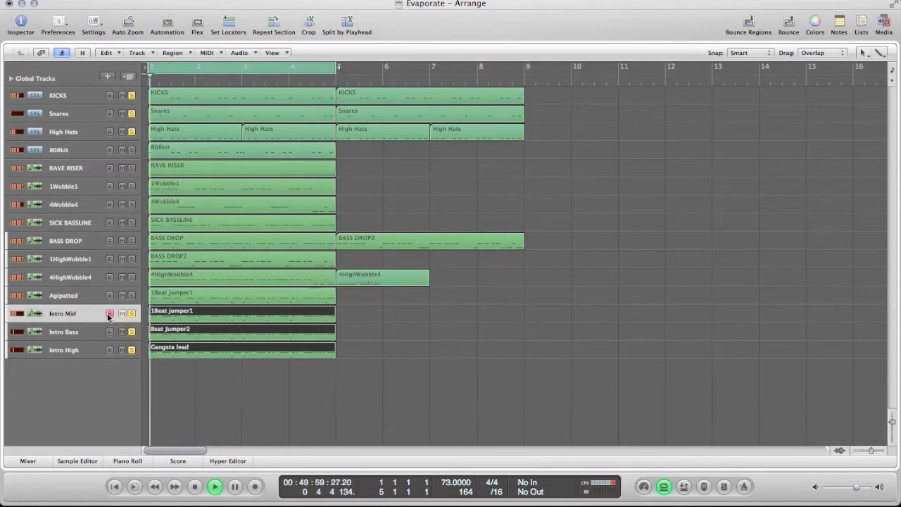
left_click(109, 314)
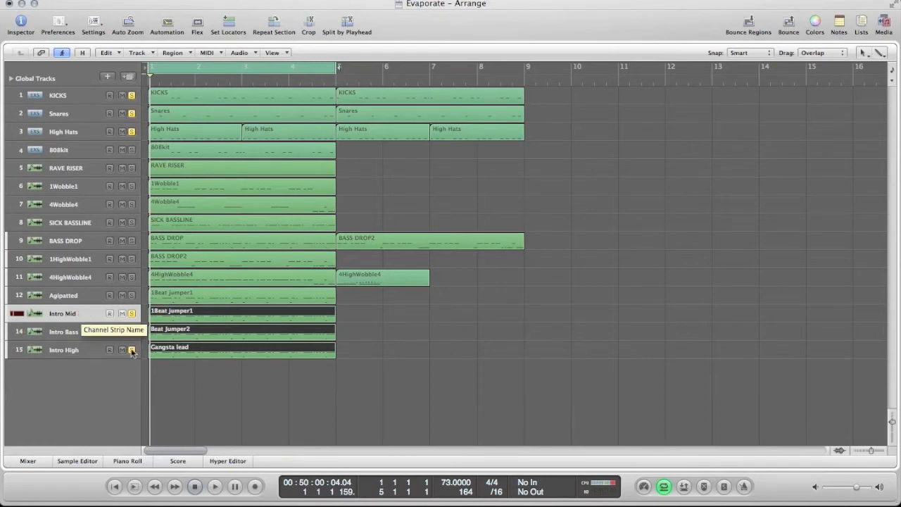
left_click(22, 4)
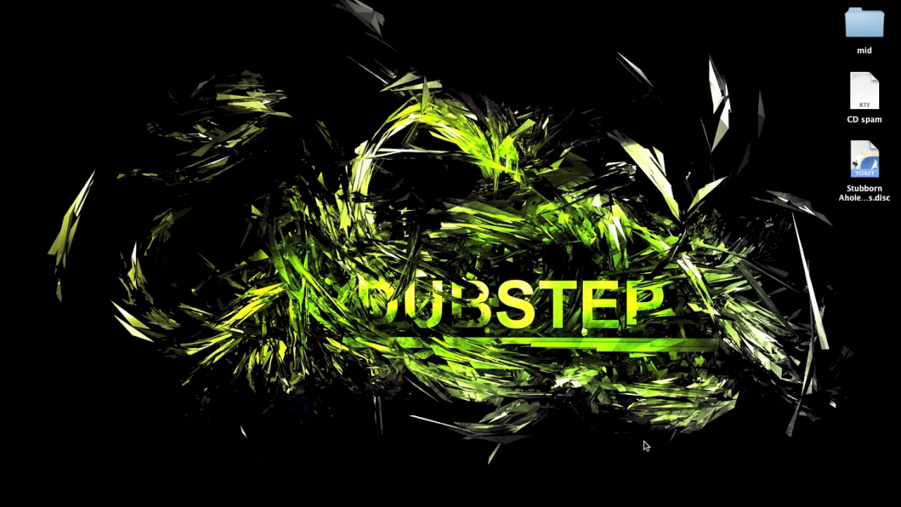
left_click(684, 499)
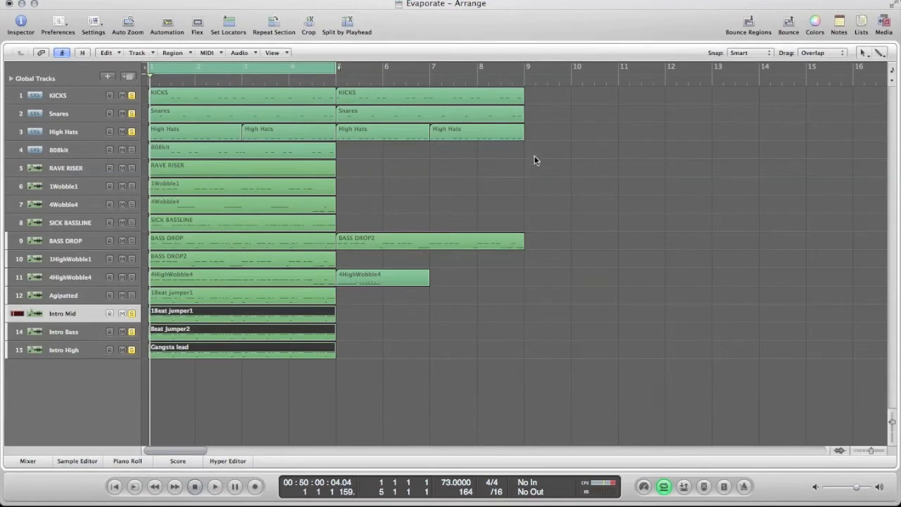
left_click(429, 290)
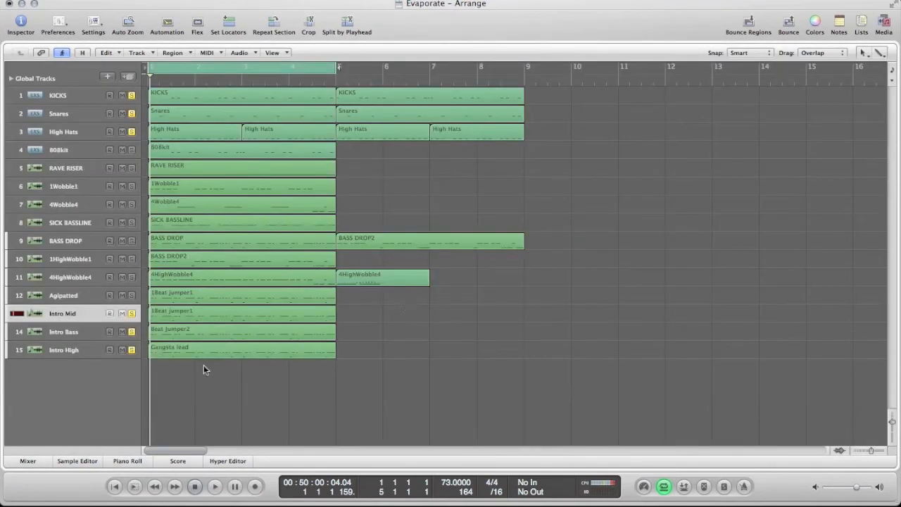
- Leave only Intro Mid soloed and play it on its own
left_click(75, 313)
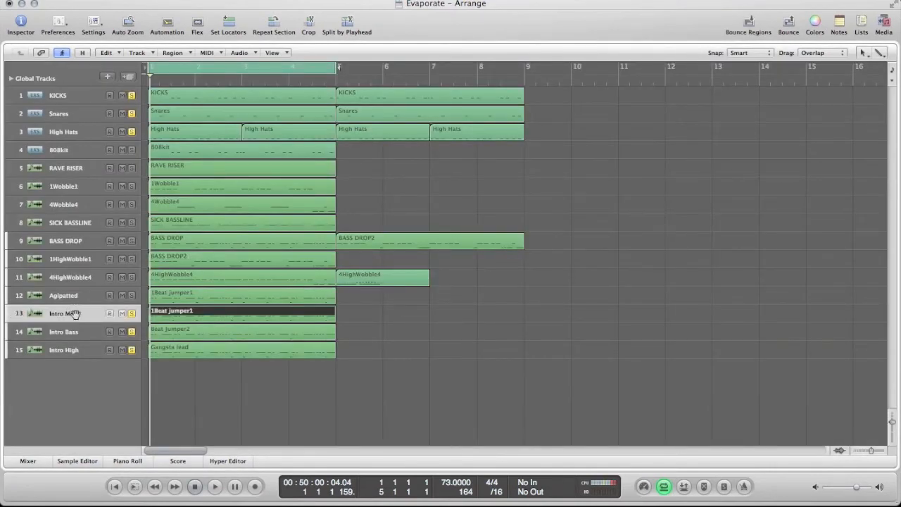
left_click(131, 332)
left_click(131, 349)
key("space")
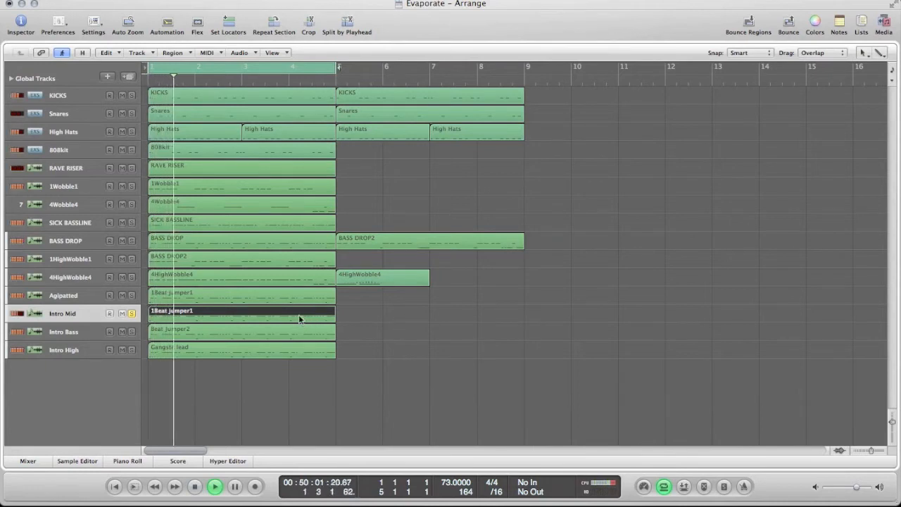
key("space")
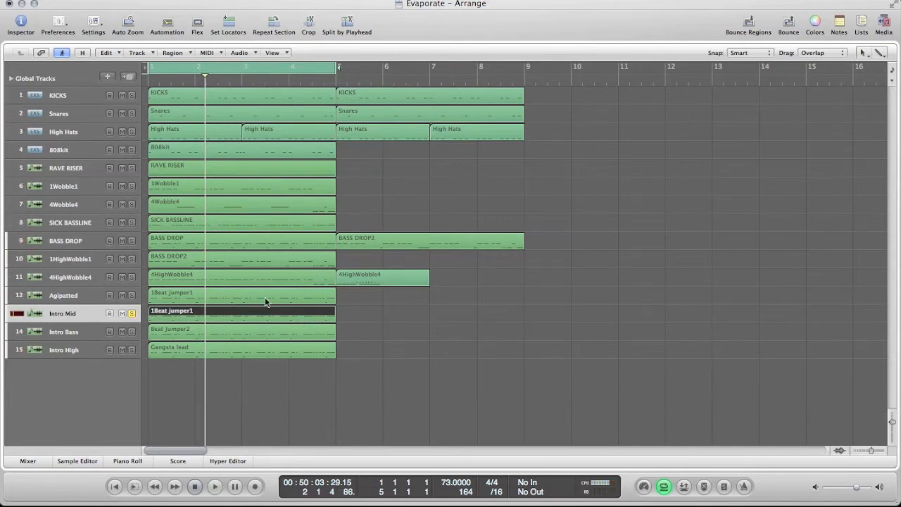
- Move Agipatted's 1Beat jumper1 region to bar 5 on its own track and select Intro Mid's region
left_click(236, 295)
left_click_drag(195, 295, 382, 314)
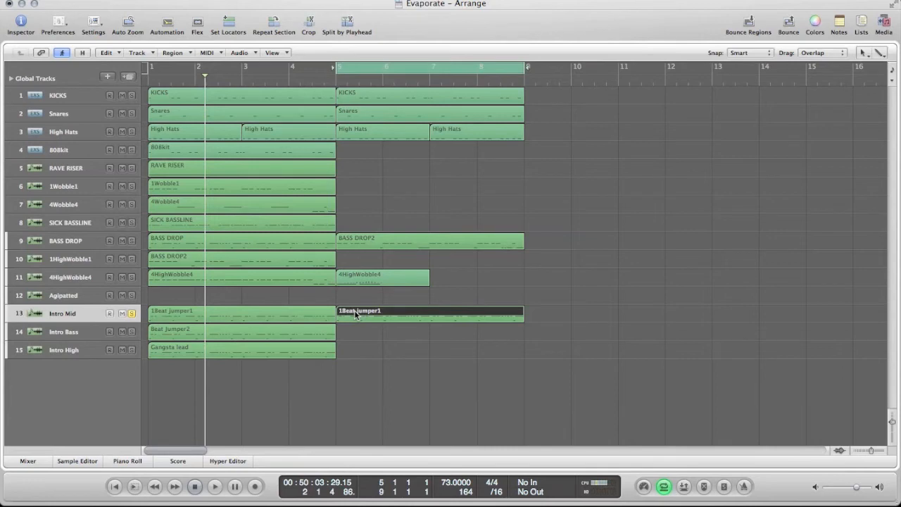
left_click_drag(355, 314, 355, 308)
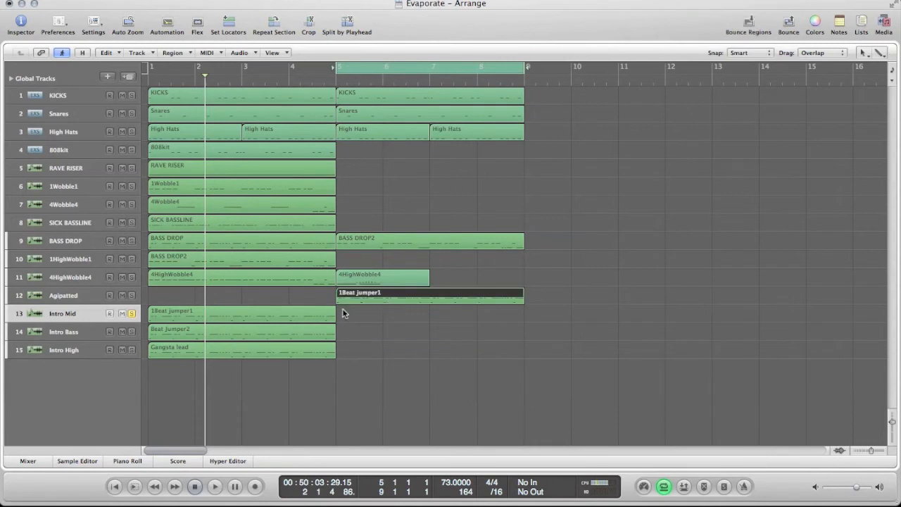
left_click(76, 294)
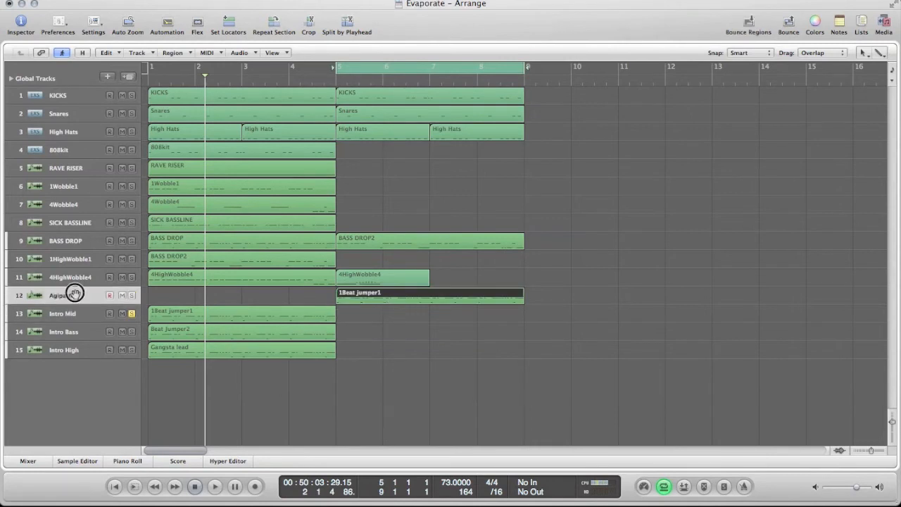
left_click(249, 318)
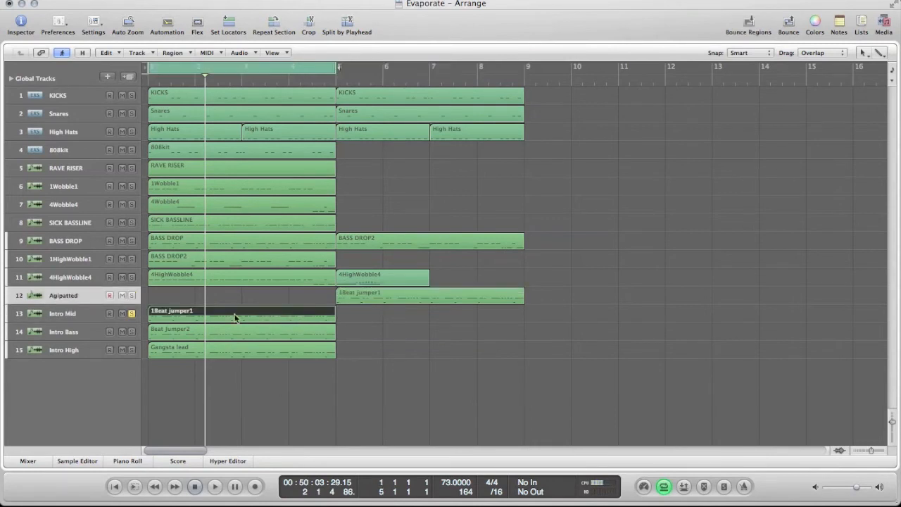
- Solo the Snares and High Hats along with the kicks, and play Intro Mid's 1Beat jumper1 region with the drums
left_click(360, 298)
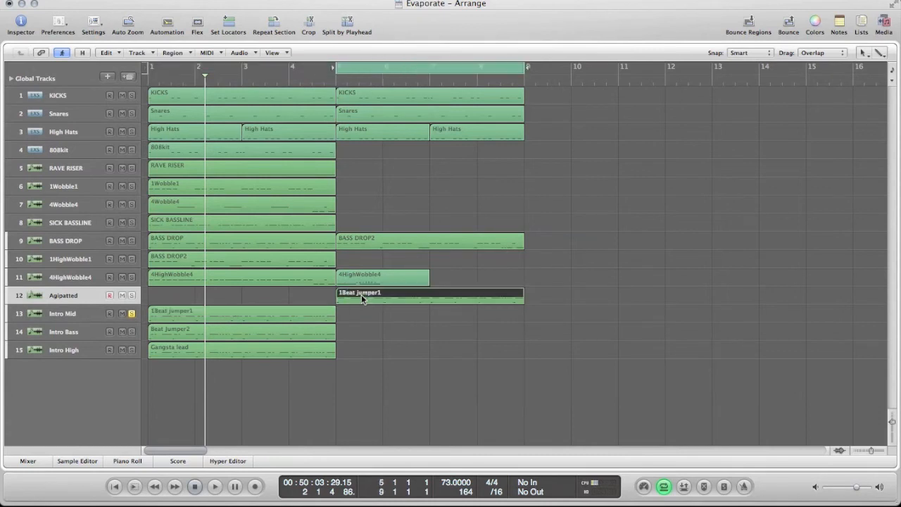
left_click(132, 113)
left_click(132, 132)
left_click(385, 310)
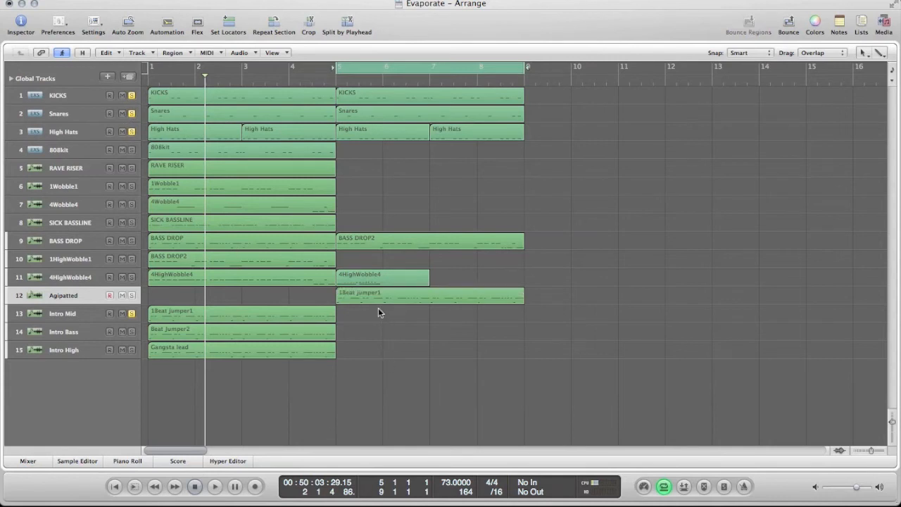
left_click(319, 316)
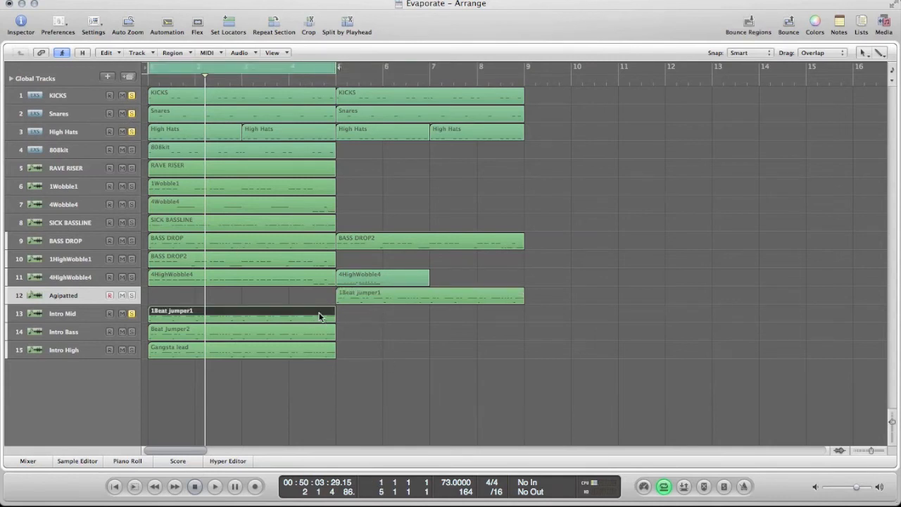
key("space")
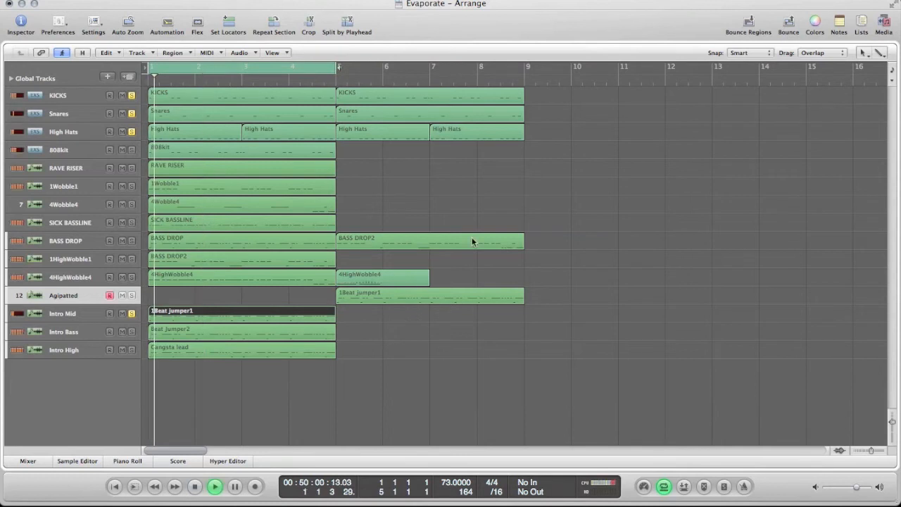
left_click(534, 181)
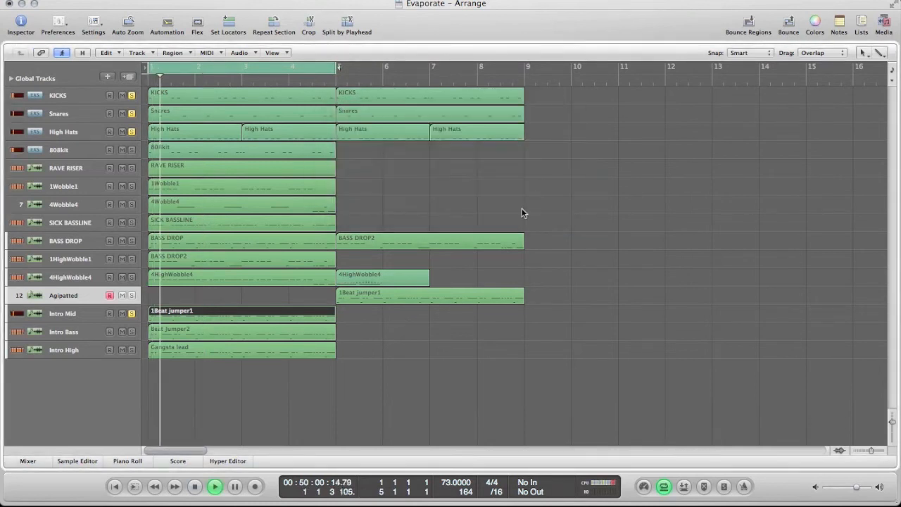
- Solo Agipatted and play its 1Beat jumper1 region from bar 5 with the drums, and stop playback
left_click(420, 301)
key("space")
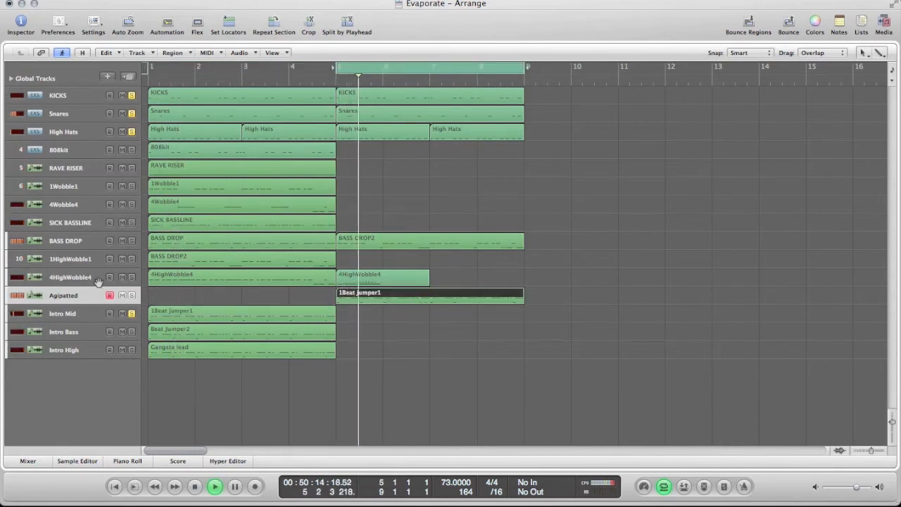
left_click(132, 294)
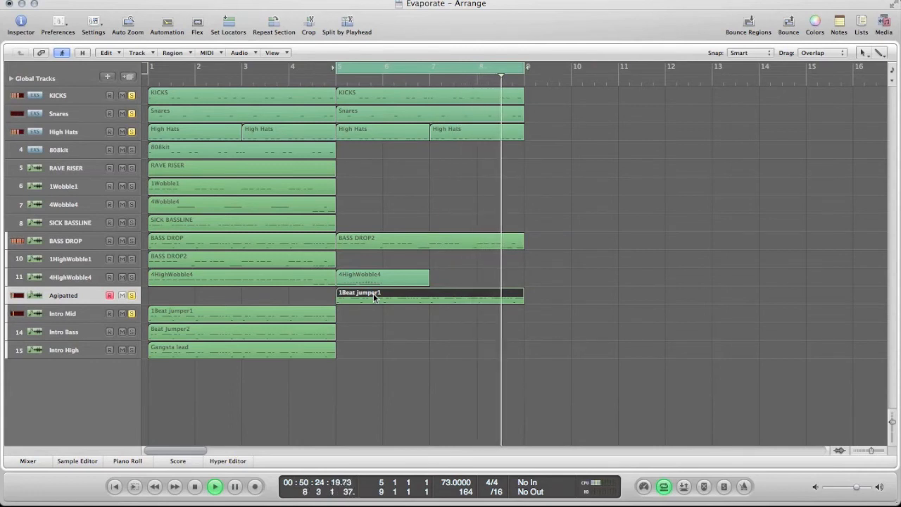
key("space")
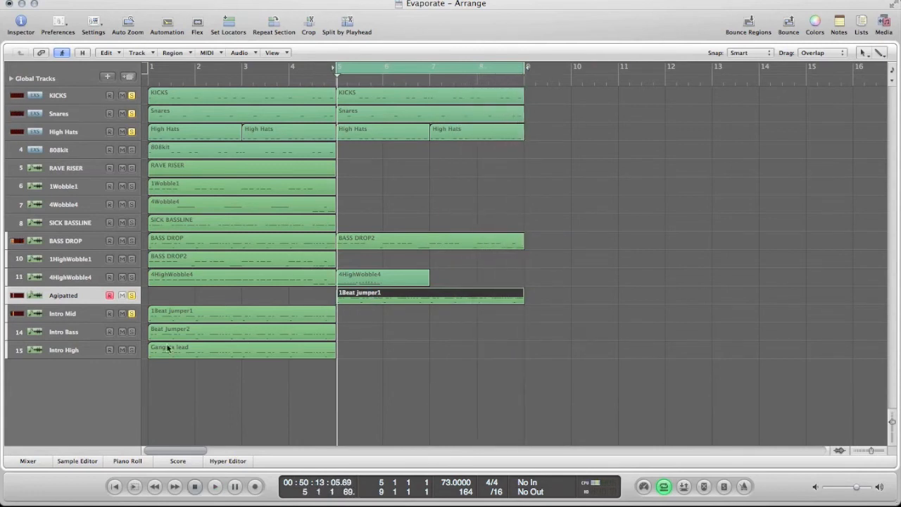
- Open the mixer, examine the arpeggiator and effect settings in Intro Mid's Sylenth1, and close the synth
left_click(27, 460)
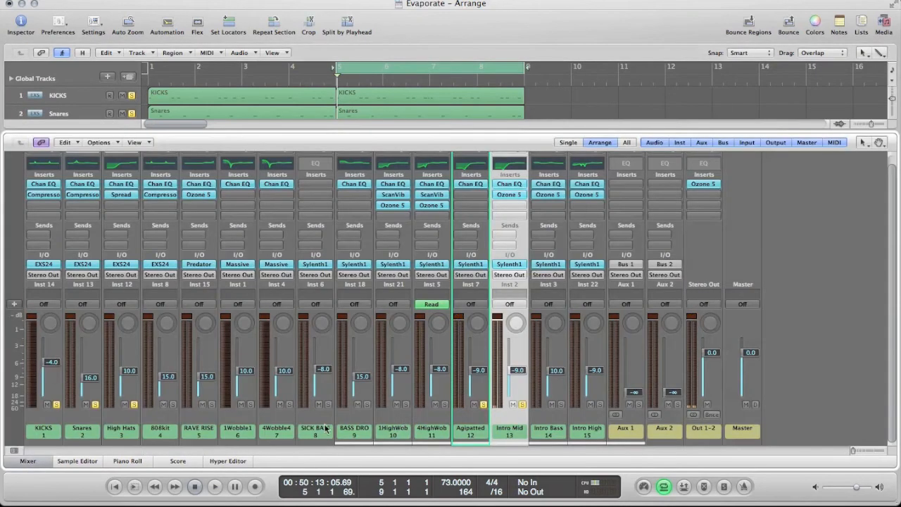
left_click(498, 430)
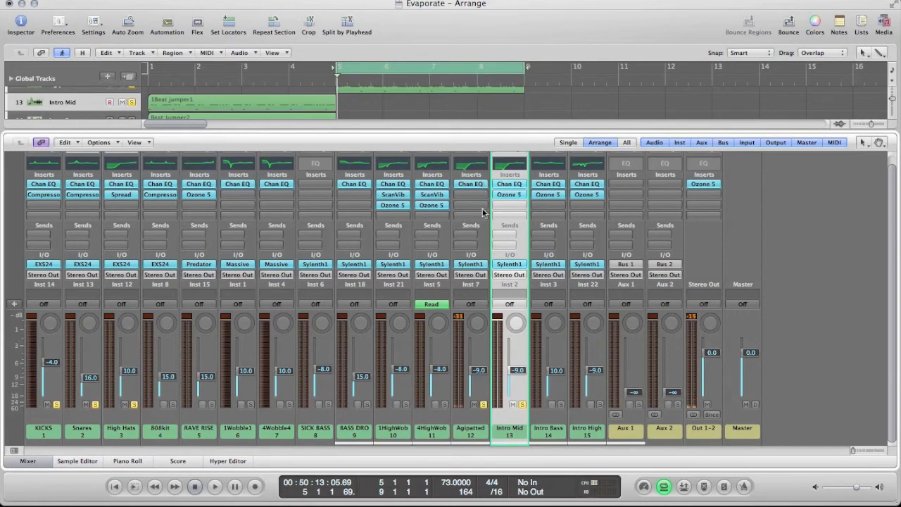
left_click(511, 267)
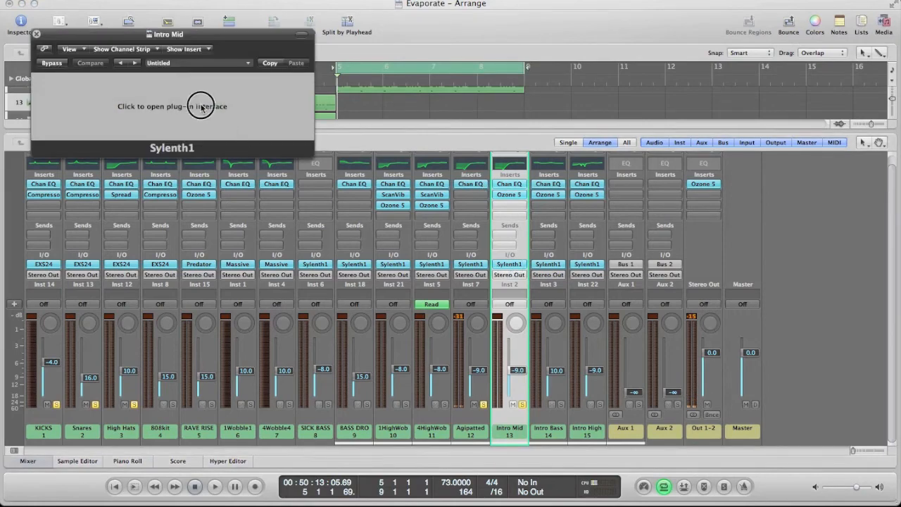
left_click(202, 108)
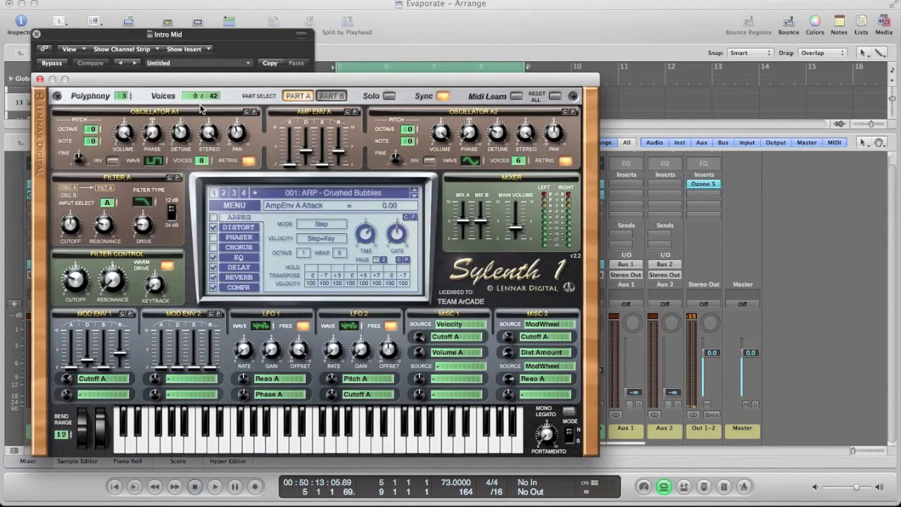
left_click_drag(224, 86, 202, 64)
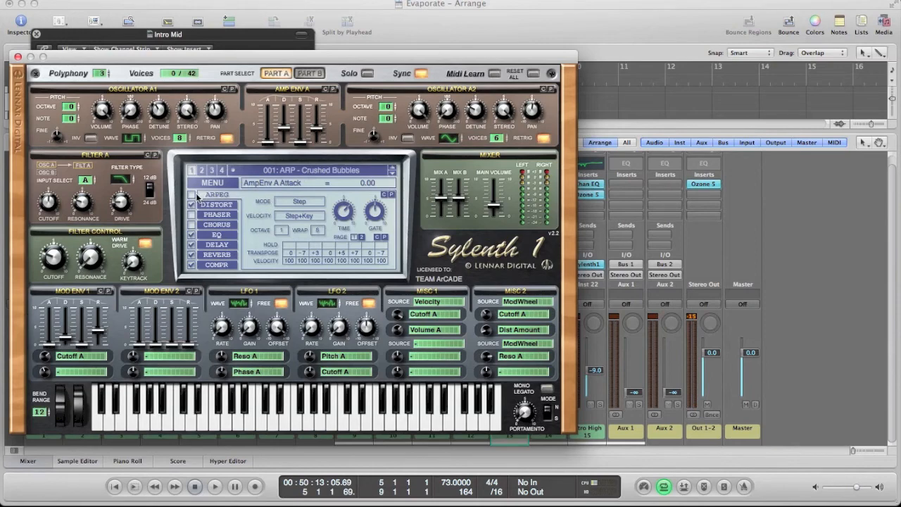
left_click(18, 57)
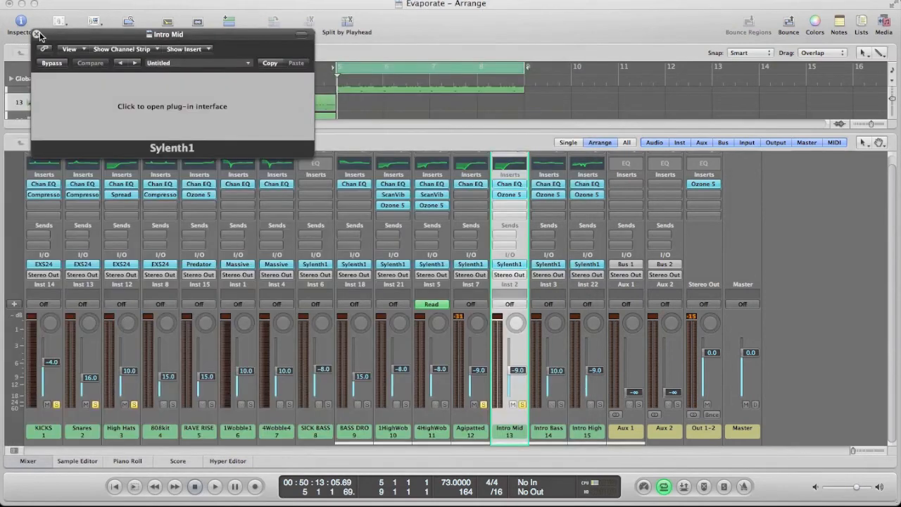
left_click(36, 33)
- Open Agipatted's Sylenth1 and turn the arpeggiator gate up to 100% and back down to 50%
left_click(483, 259)
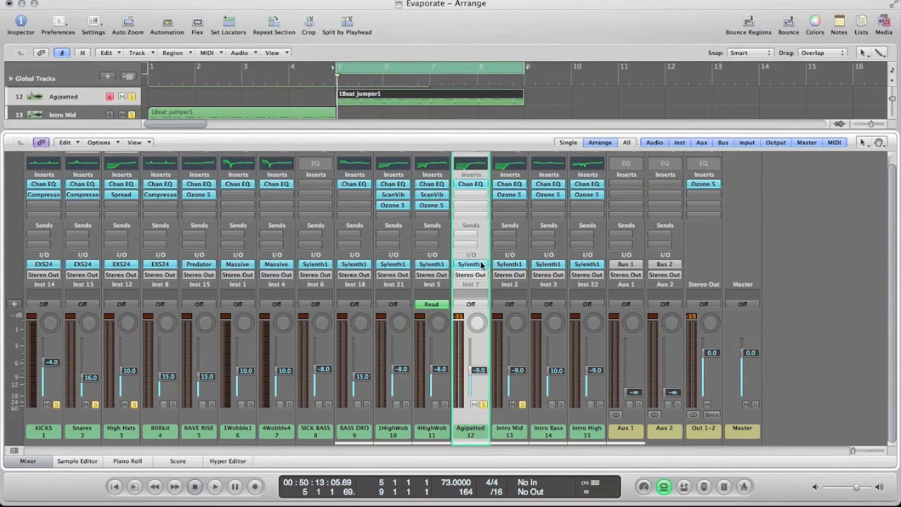
left_click(482, 263)
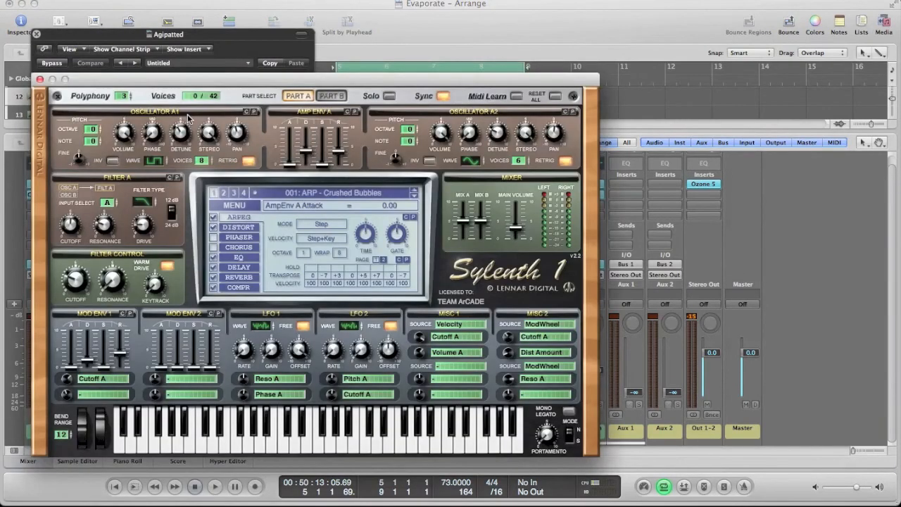
left_click(369, 239)
left_click_drag(398, 232, 399, 202)
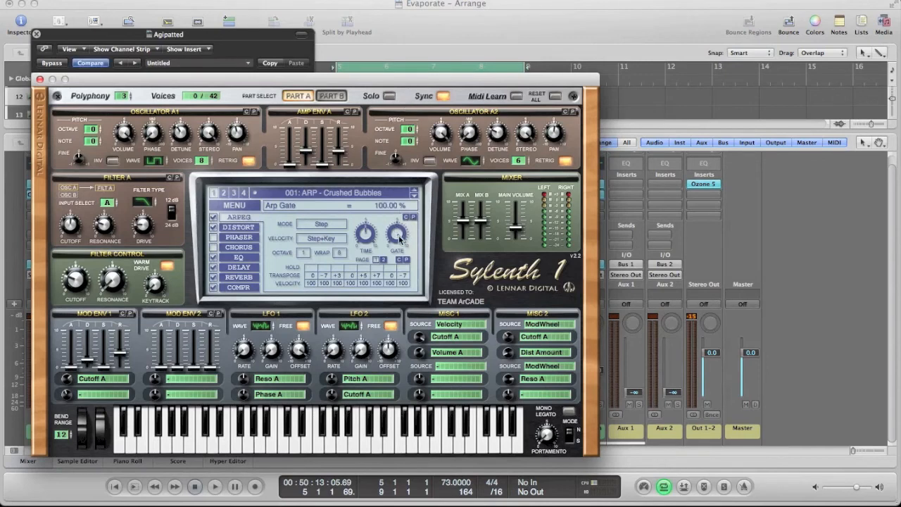
left_click_drag(399, 238, 397, 302)
- Play the Agipatted layer while raising the arpeggiator gate to 100% and lowering it to about 51%
key("space")
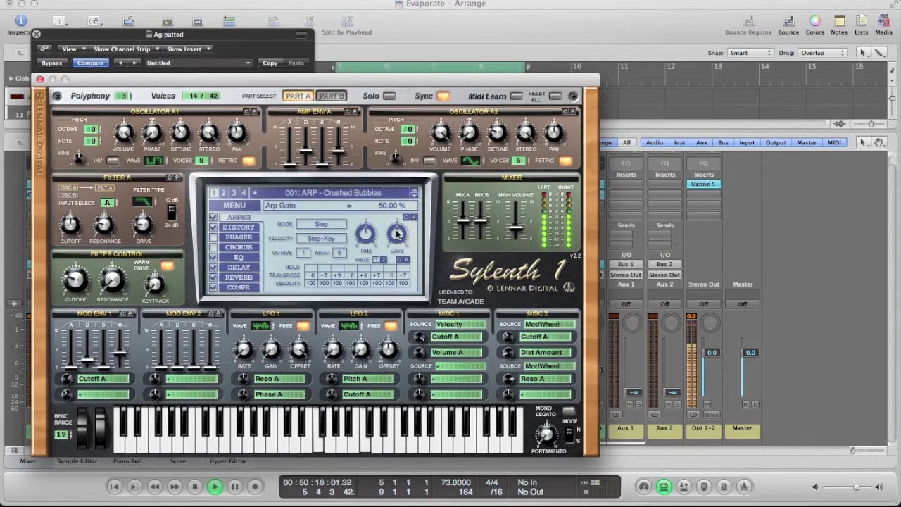
left_click_drag(396, 230, 409, 105)
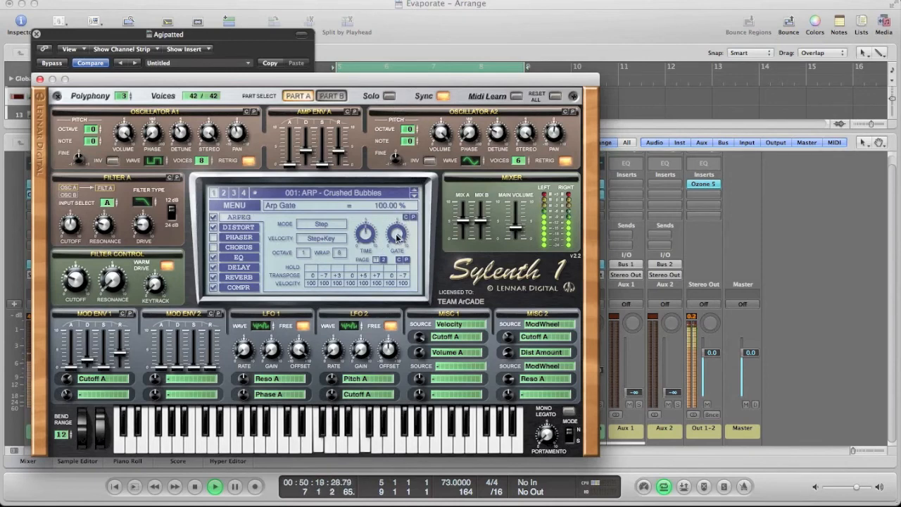
left_click_drag(397, 237, 396, 303)
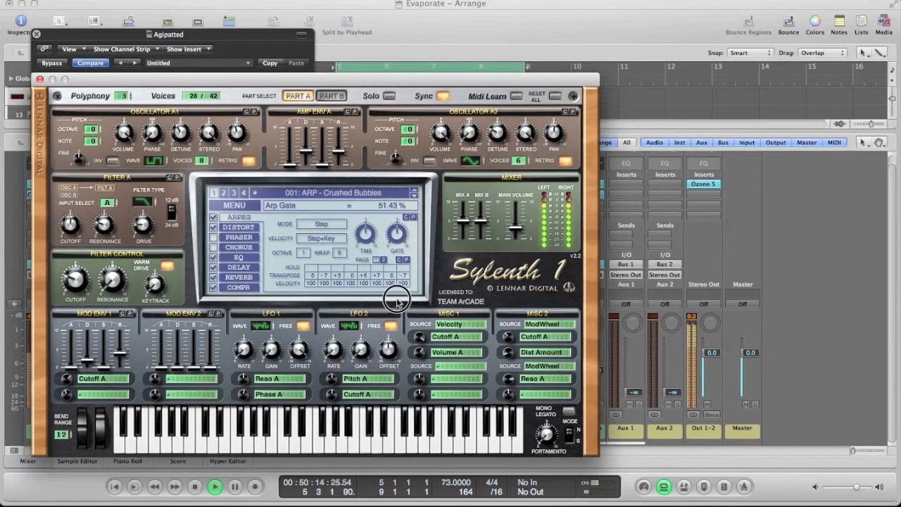
left_click_drag(396, 303, 396, 301)
- Close Agipatted's Sylenth1 and the mixer, and select Agipatted's 1Beat jumper1 region in the arrangement
left_click(40, 79)
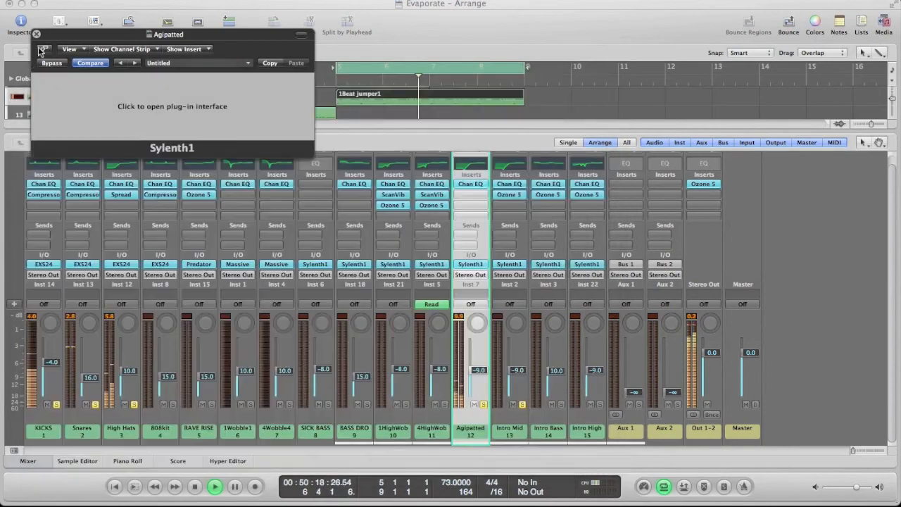
left_click(36, 34)
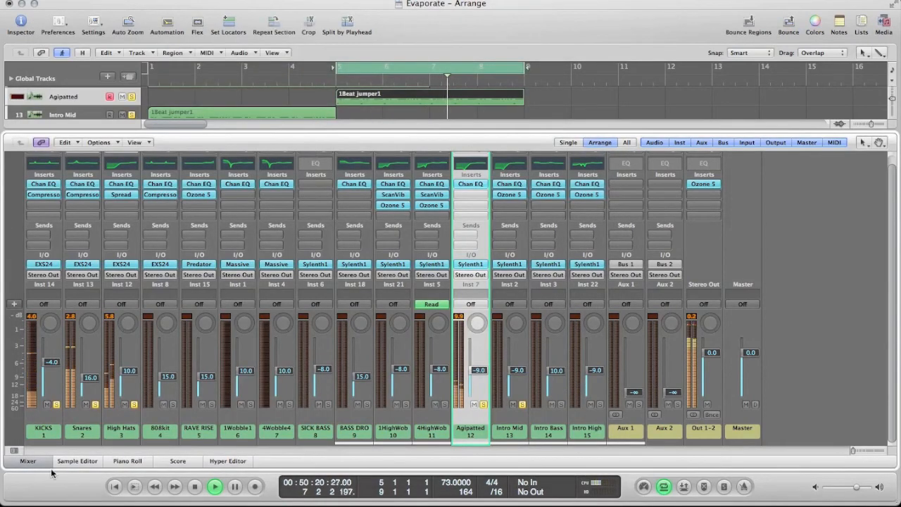
left_click(38, 465)
left_click(637, 253)
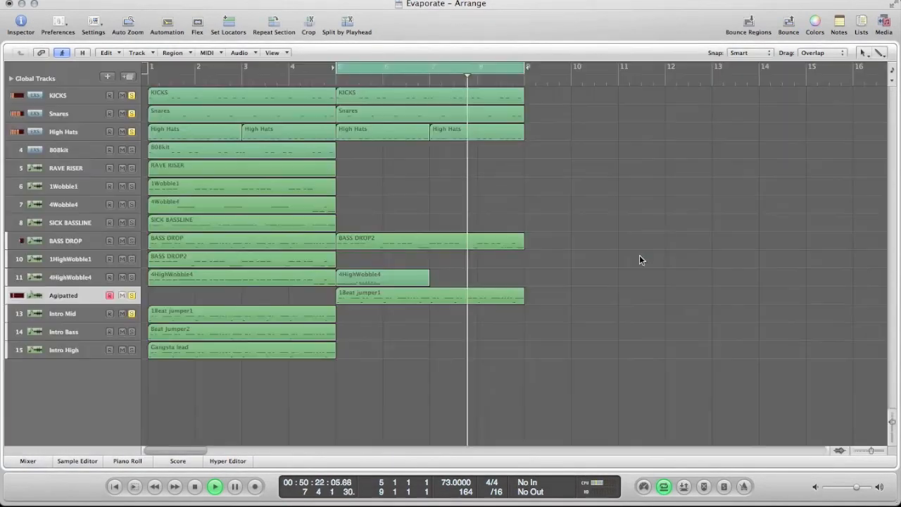
left_click(445, 299)
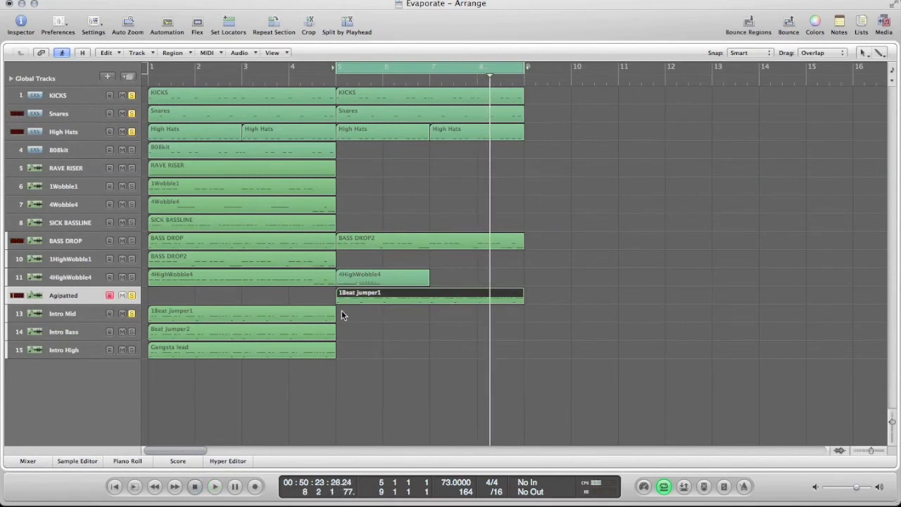
- Select the drum and RAVE RISER regions spanning bars 1 to 9, play briefly, and clear the selection
left_click_drag(388, 171, 258, 80)
key("space")
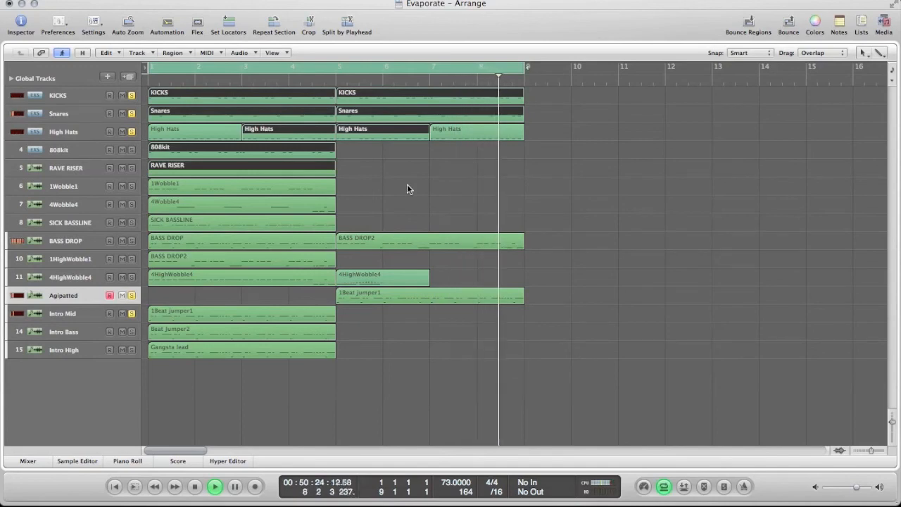
key("space")
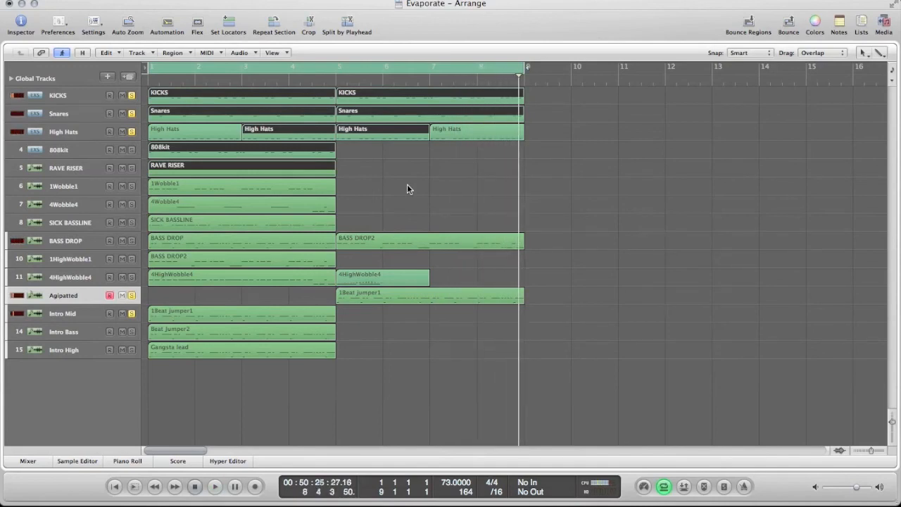
left_click(407, 185)
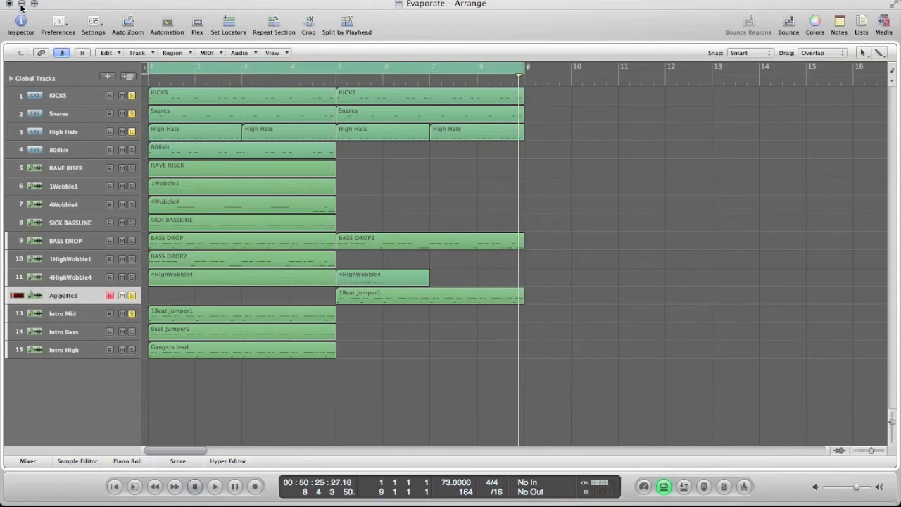
left_click(410, 296)
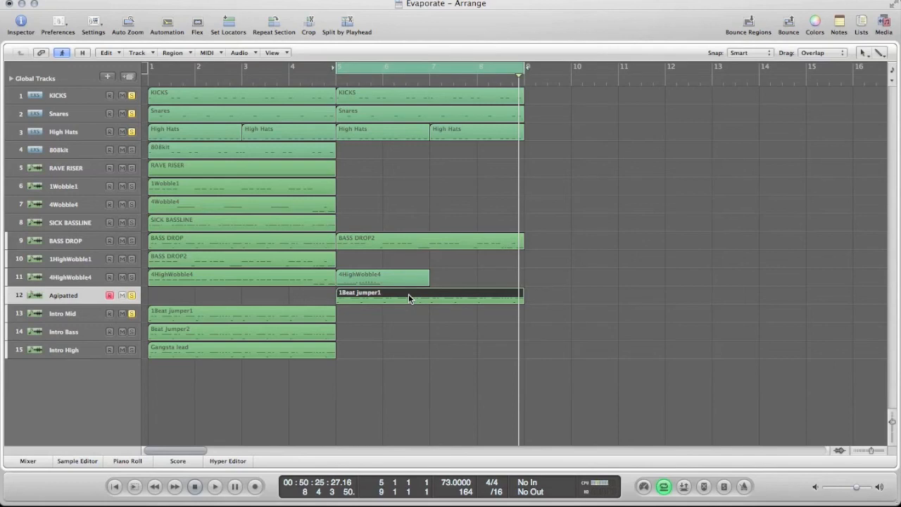
left_click(395, 309)
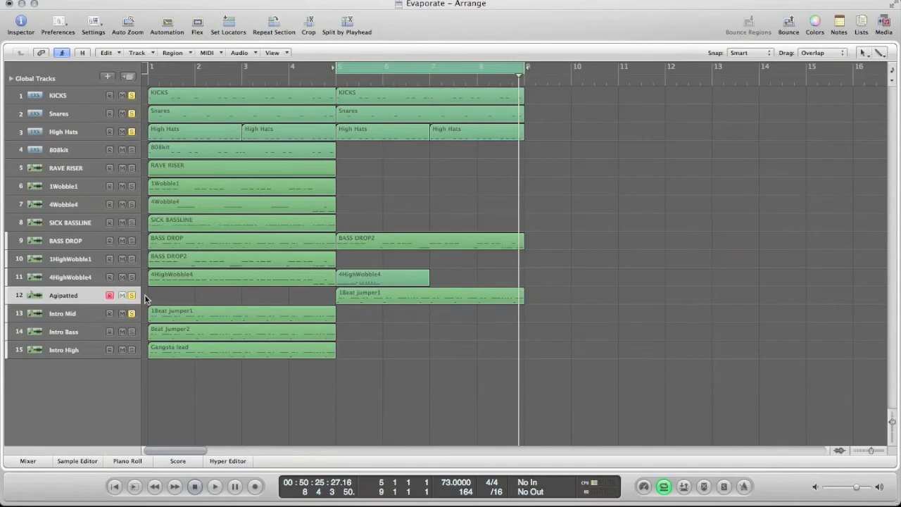
left_click(21, 4)
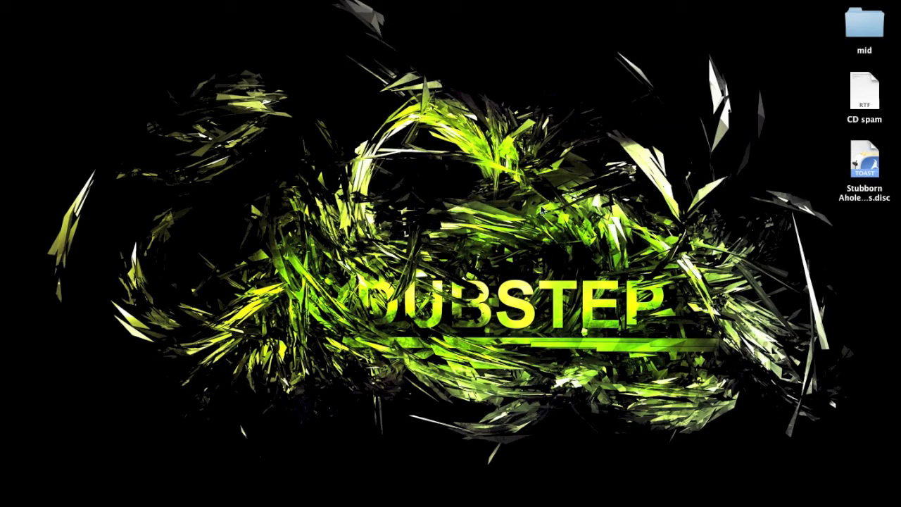
left_click(672, 491)
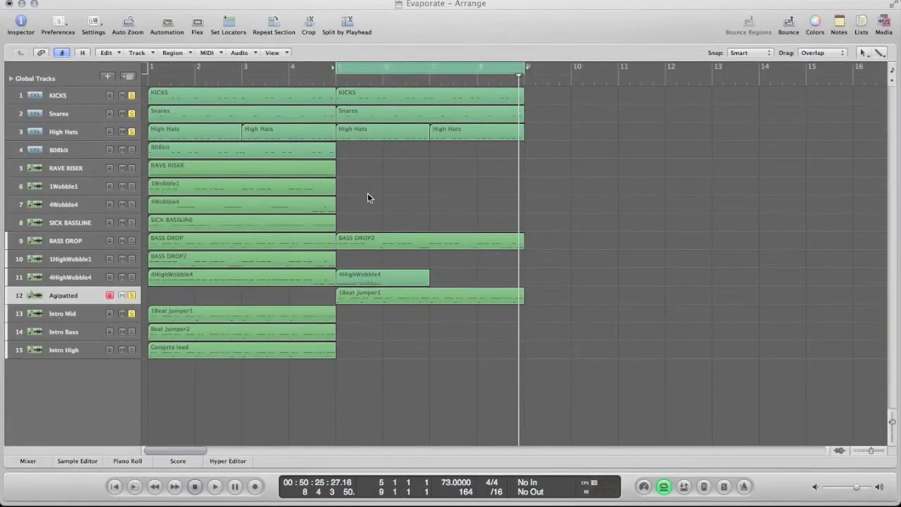
- Unsolo Agipatted and Intro Mid, leaving only the drums soloed, and select the BASS DROP region at bar 1
left_click_drag(302, 215, 272, 218)
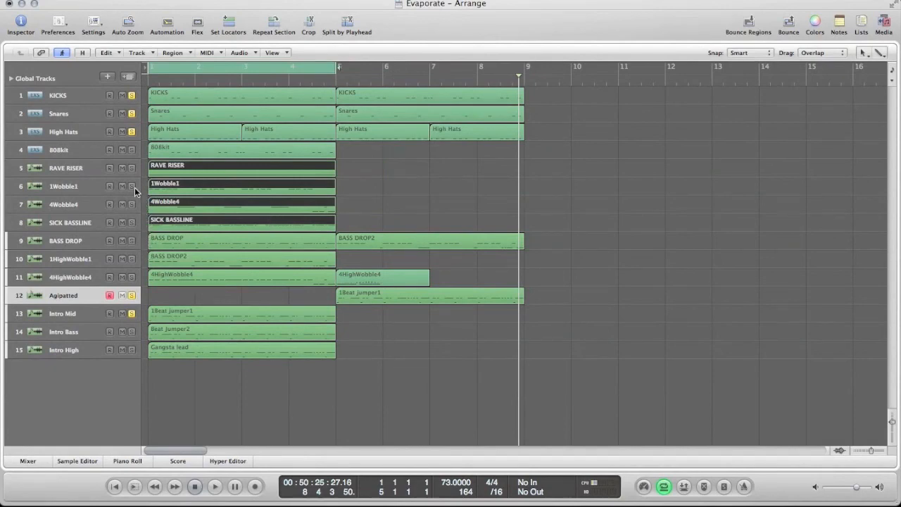
left_click(131, 295)
left_click(131, 313)
left_click(153, 239)
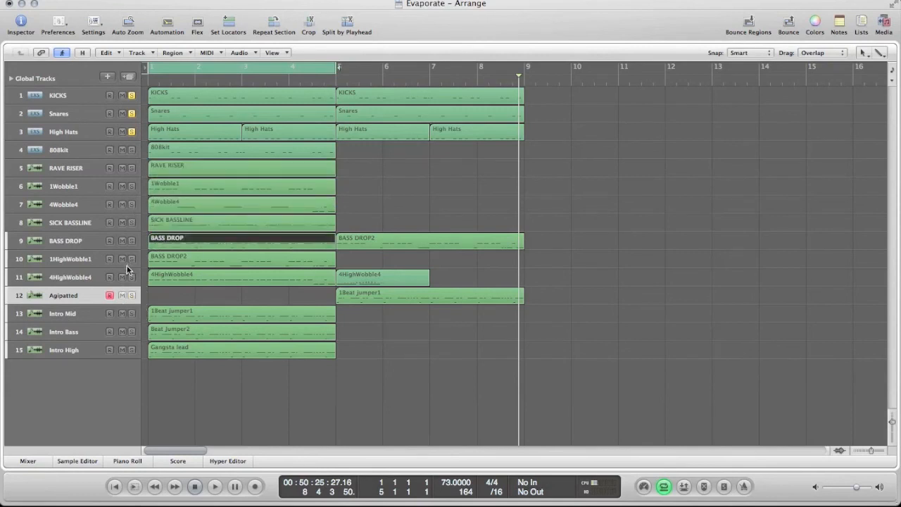
- Solo 4HighWobble4 to play it with the drums, unsolo and disarm it, and select the Intro Mid track
left_click(89, 278)
left_click(132, 279)
key("space")
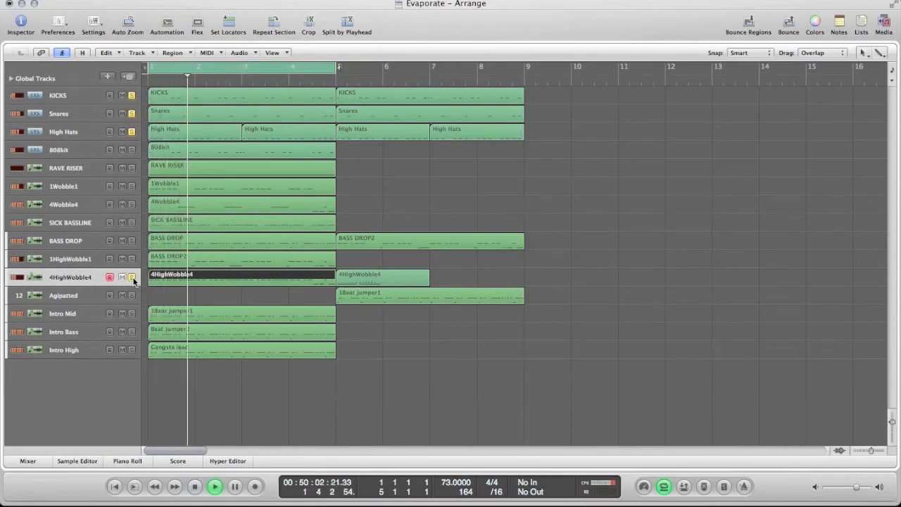
key("space")
left_click(133, 279)
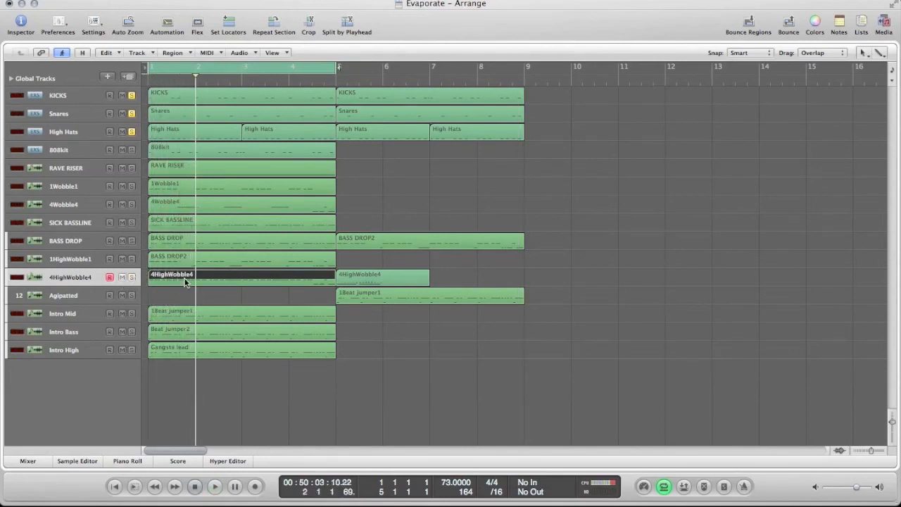
left_click(110, 277)
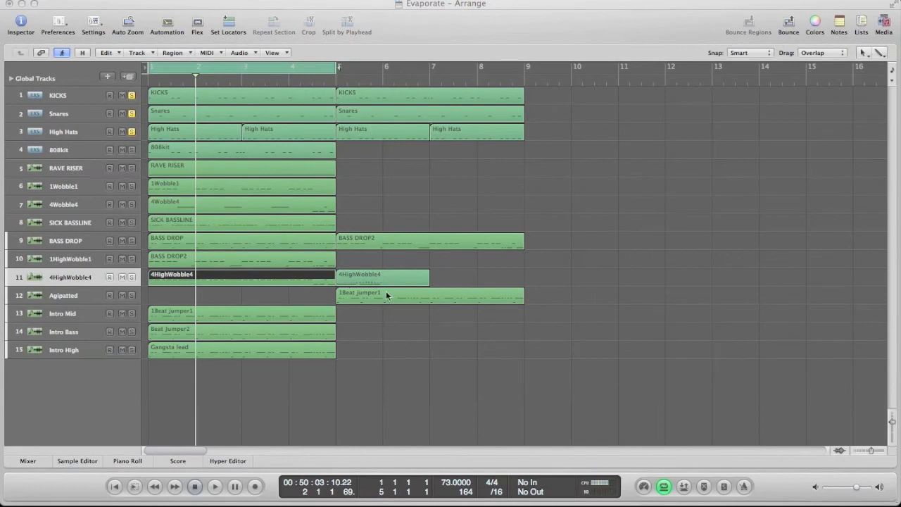
left_click(74, 314)
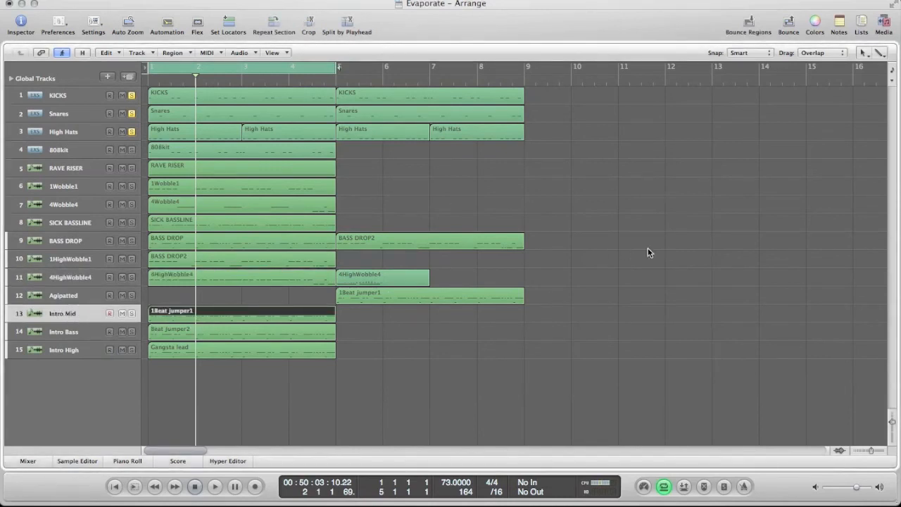